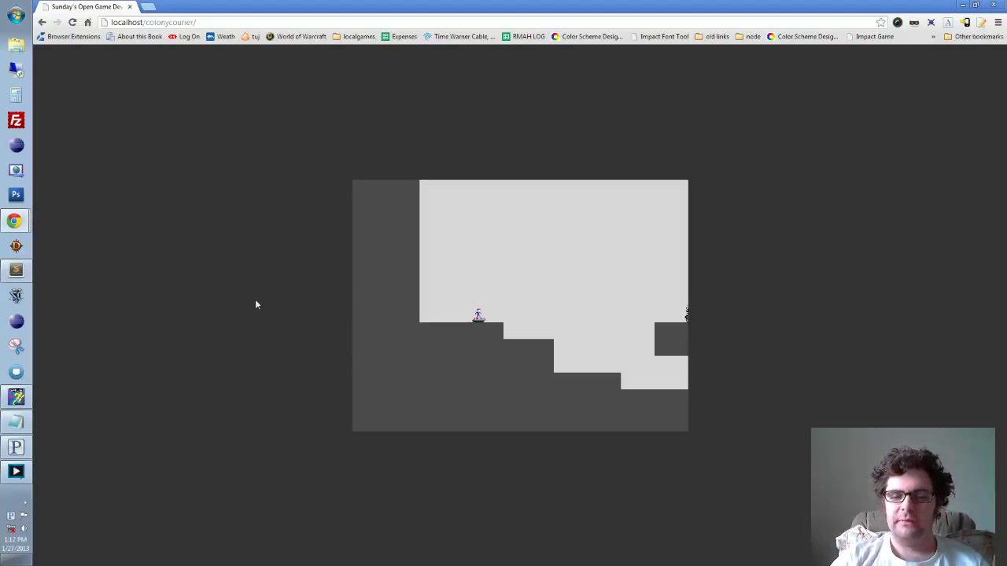
Playtest ground movement by taking the player down the steps, under the enemy's platform and back toward the steps
key("Left")
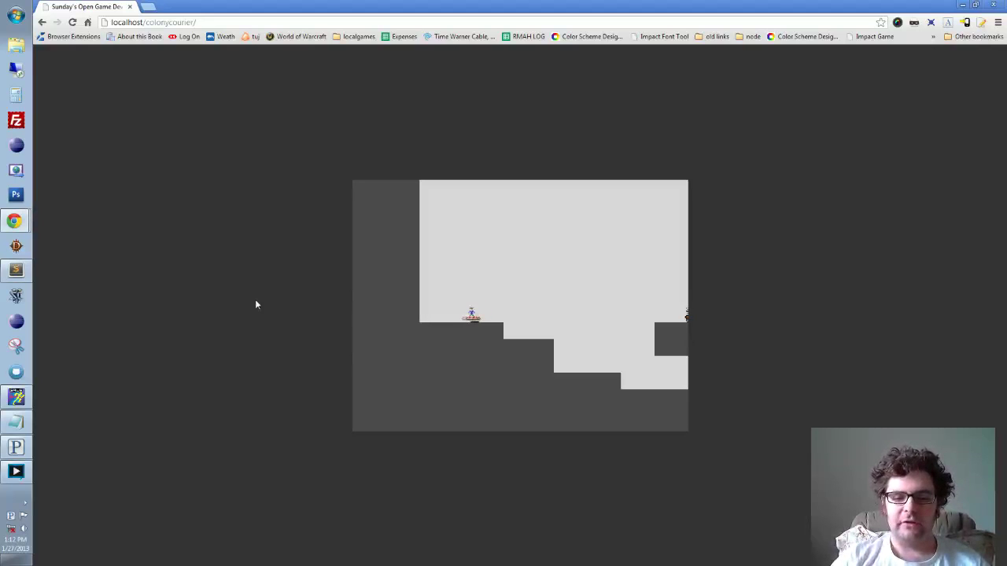
key("Right")
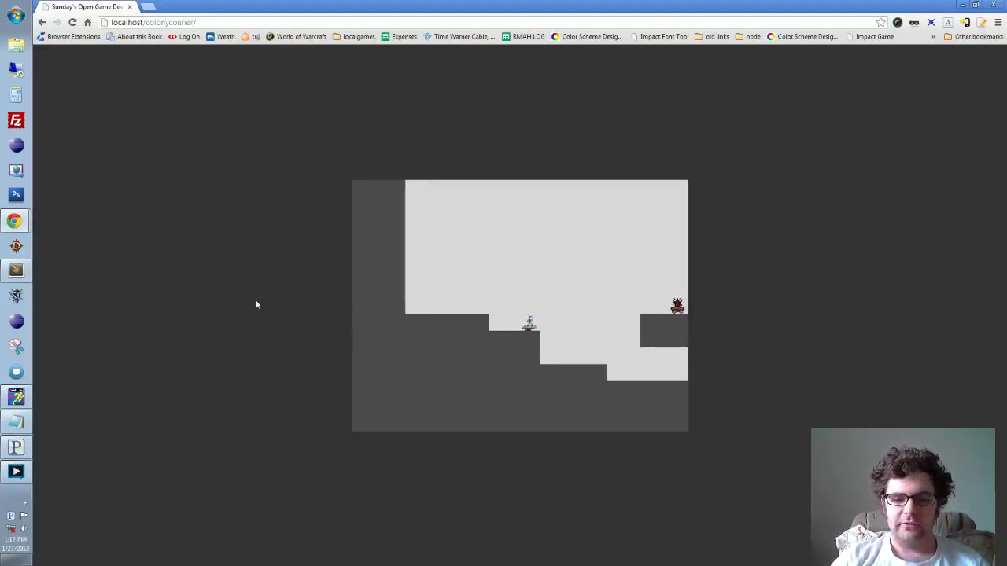
key("Right")
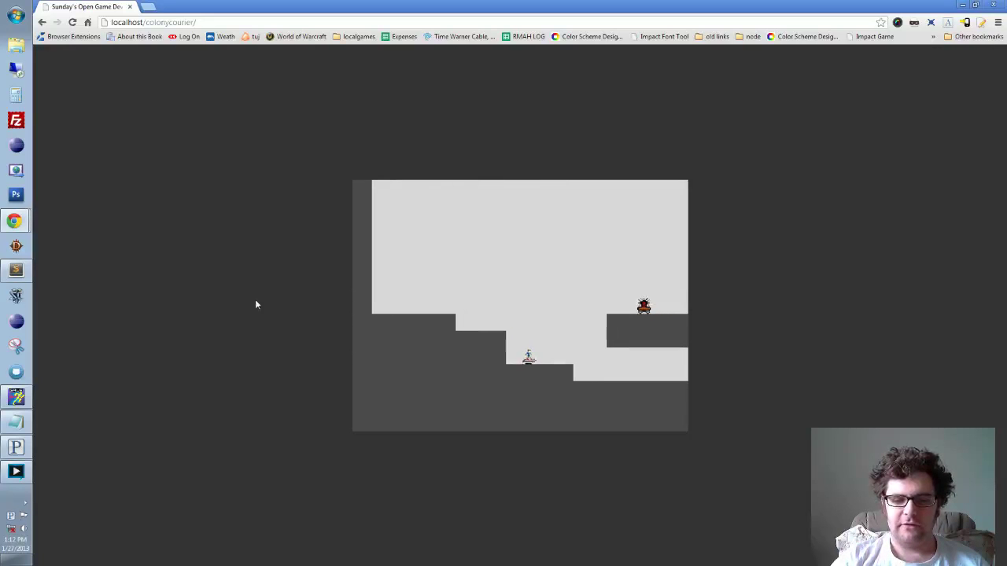
key("Right")
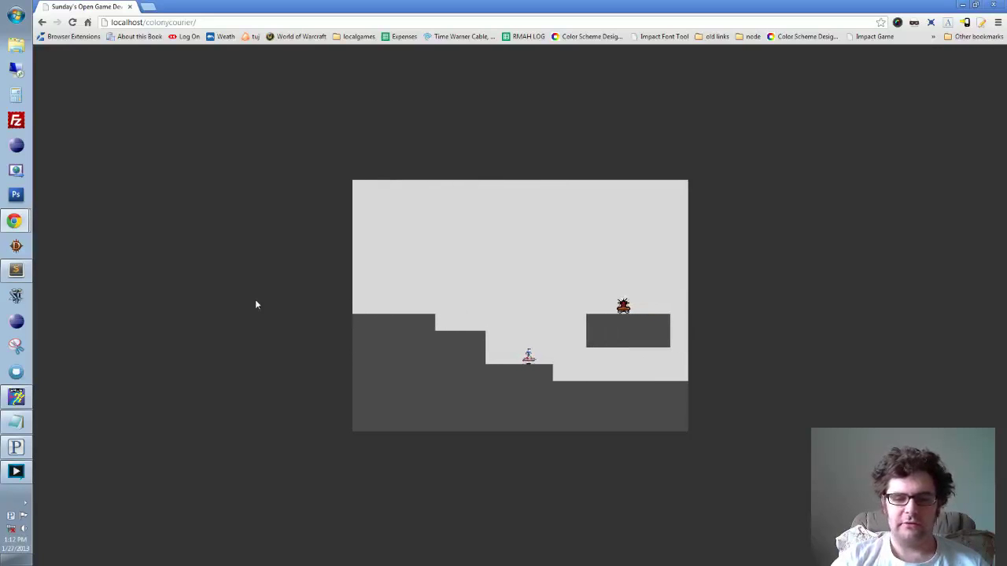
key("Right")
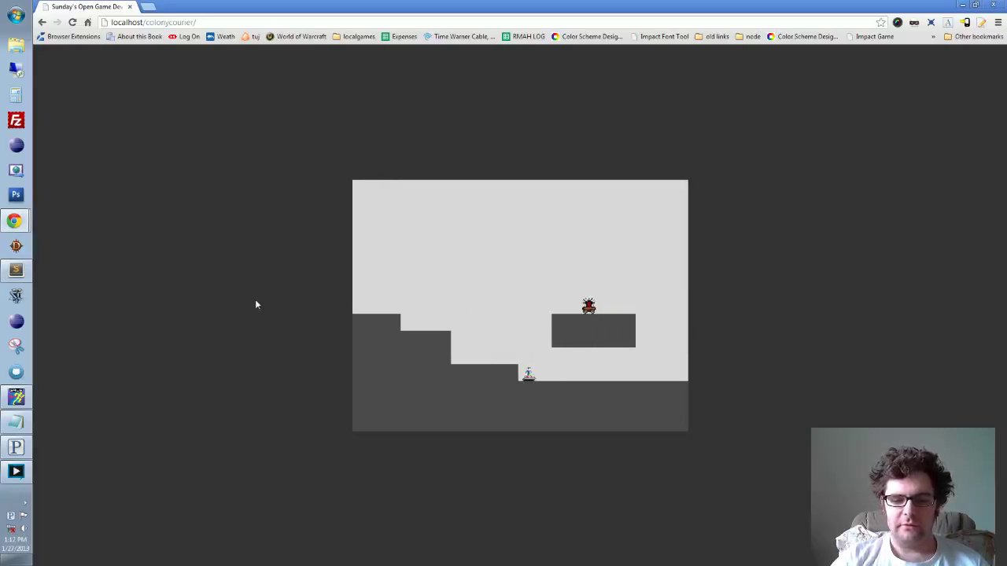
key("Right")
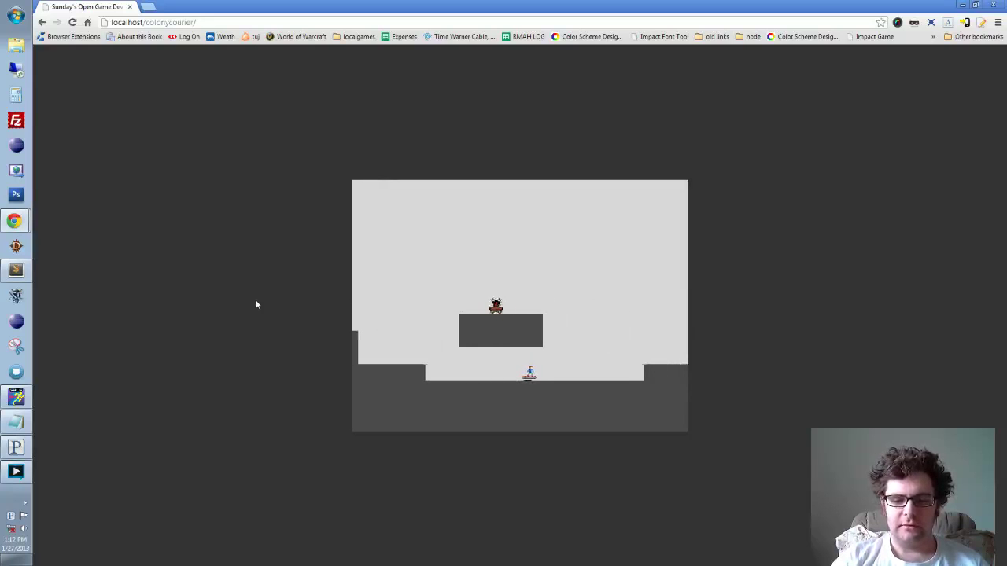
key("Left")
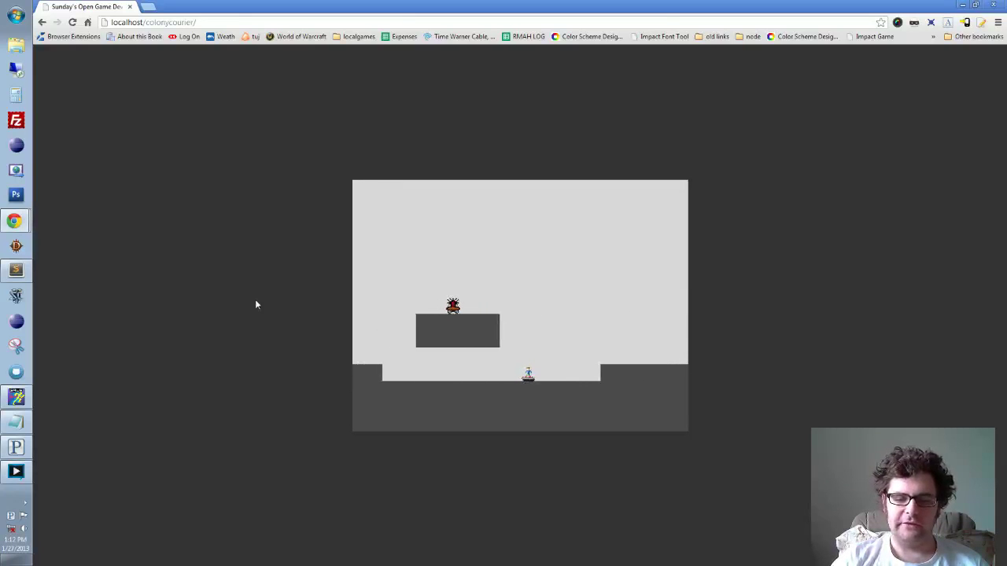
key("Left")
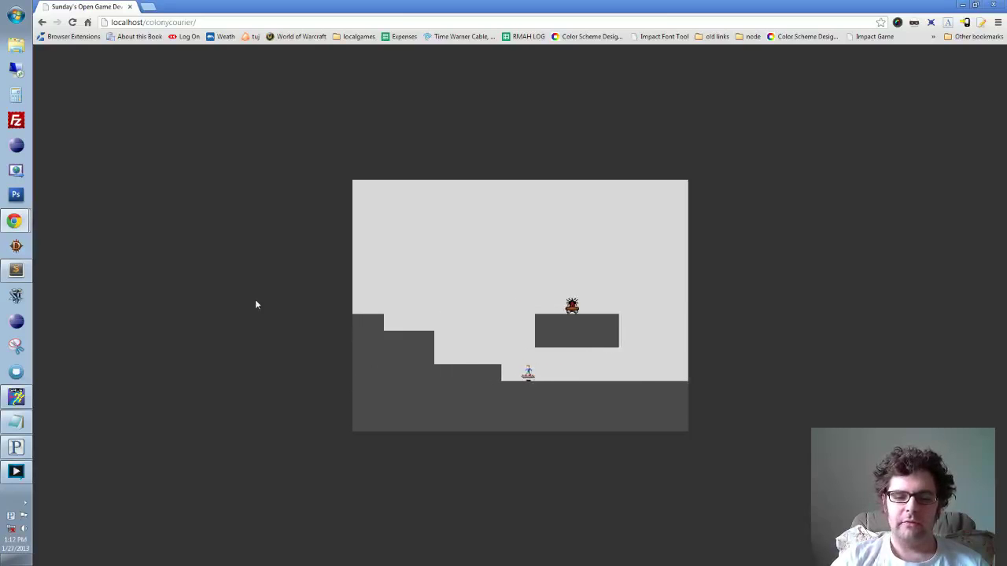
key("Right")
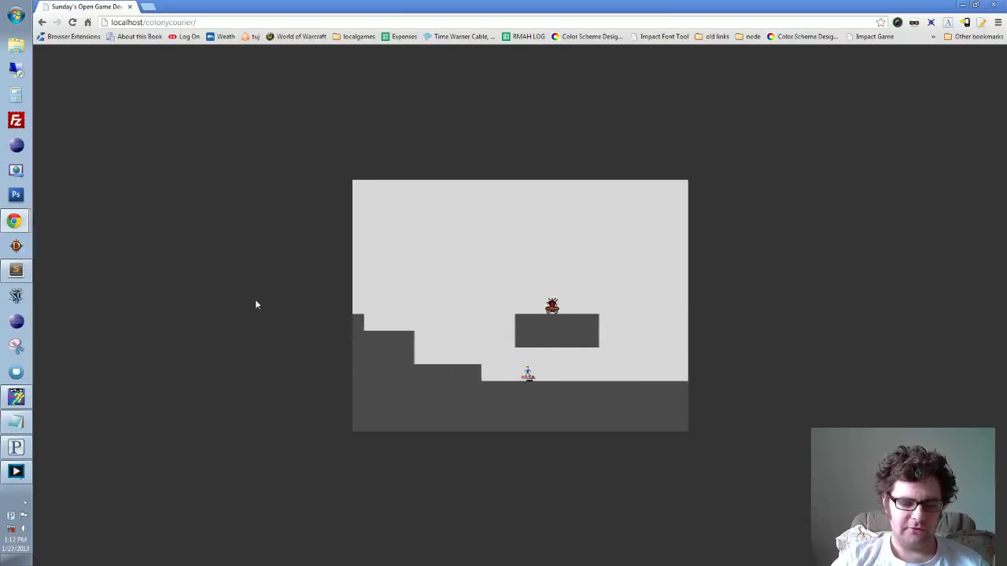
Test the player's jump by leaping back up the steps and changing direction in mid-air near the upper ledge
key("Left")
key("Left")
key("x")
key("x")
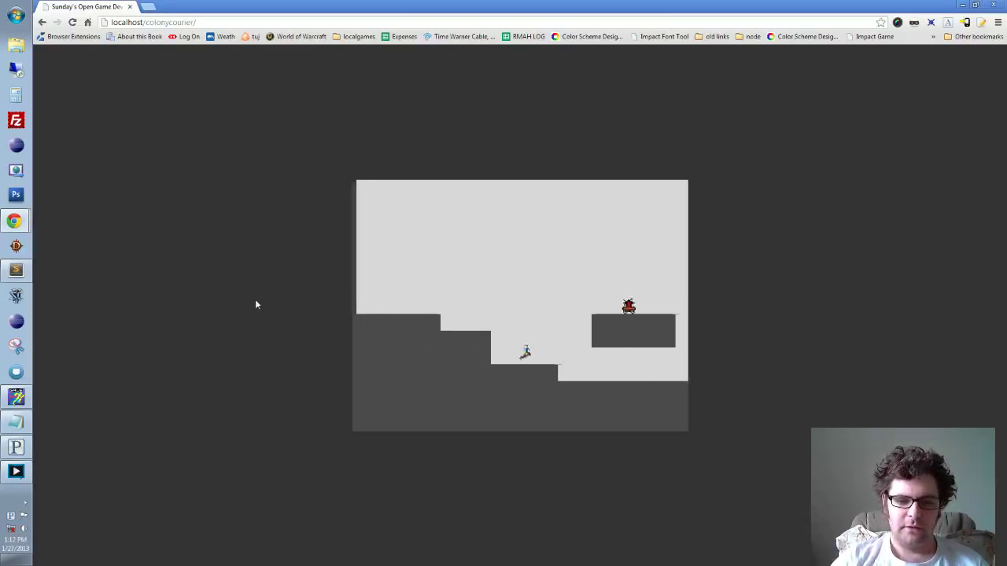
key("Left")
key("Up")
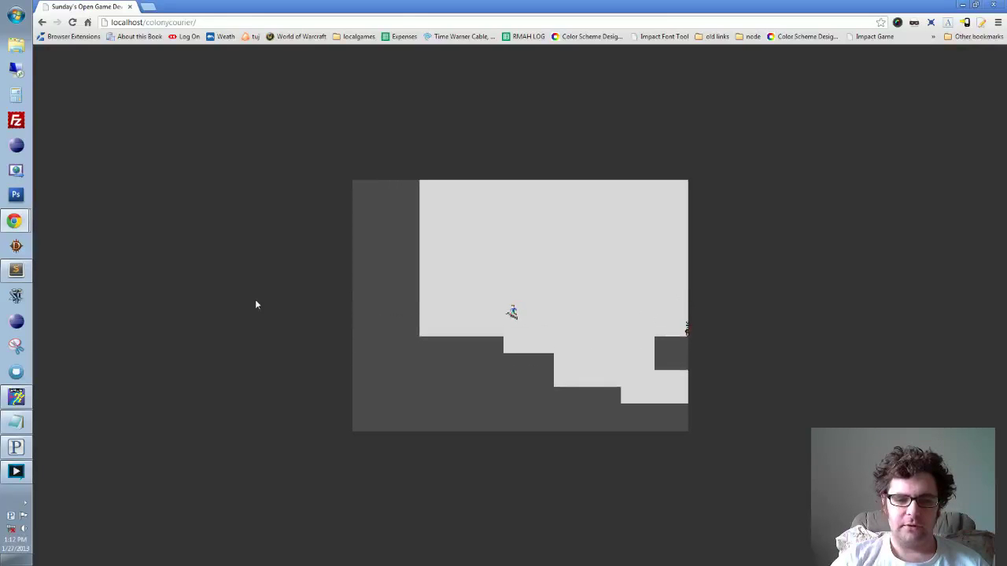
key("Right")
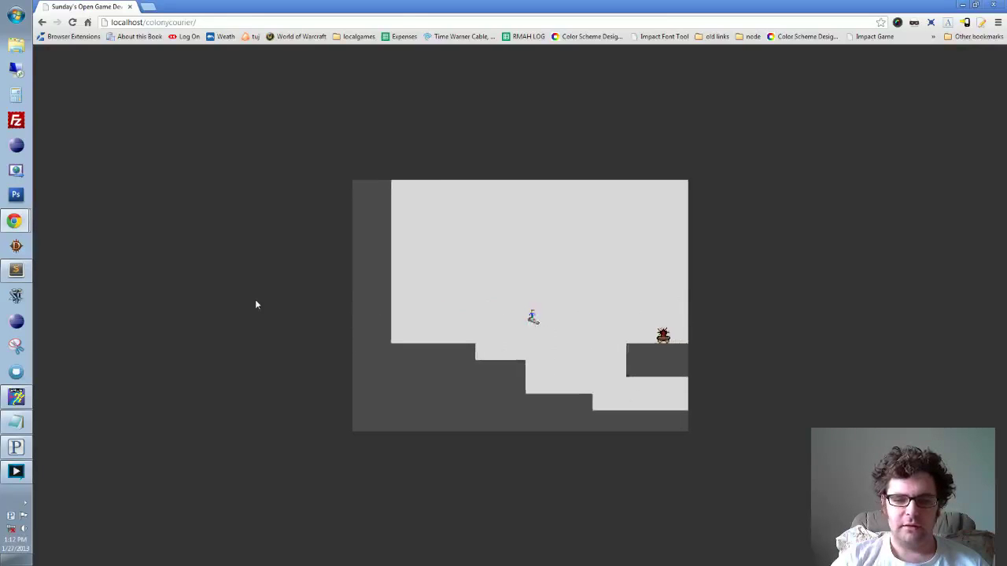
key("Left")
key("x")
key("x")
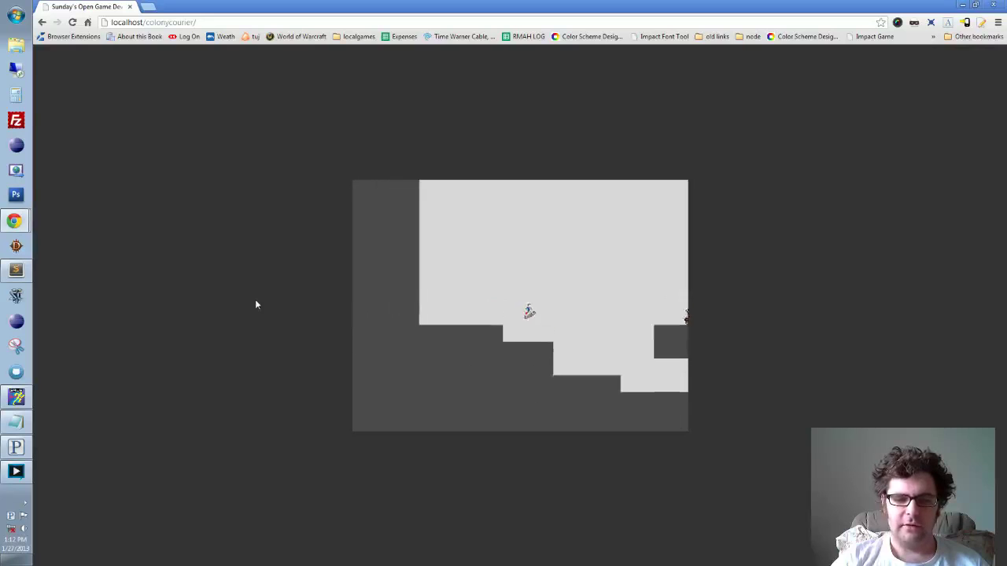
Take the player back down the steps, past the enemy's platform and up onto the raised ledge beyond it
key("Right")
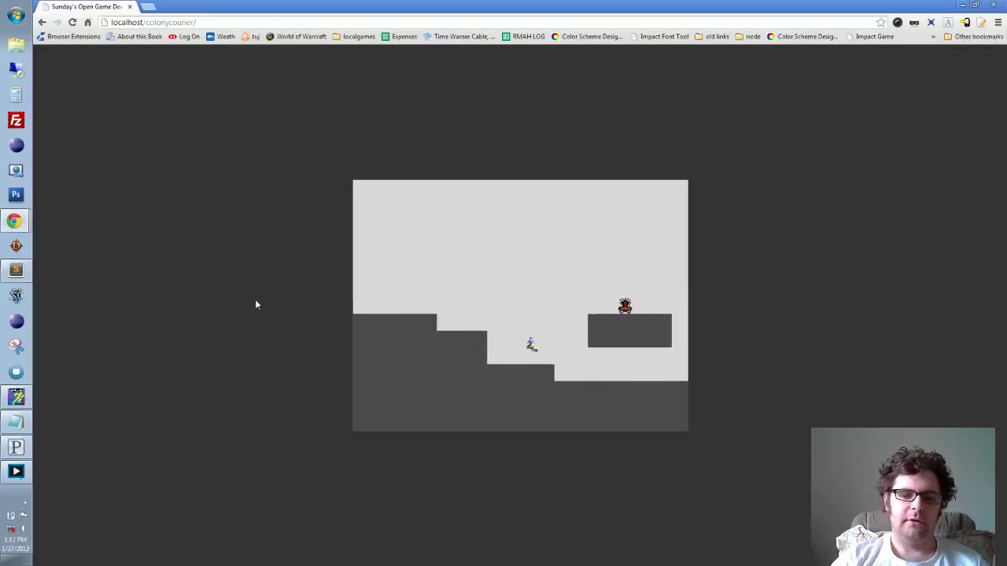
key("Right")
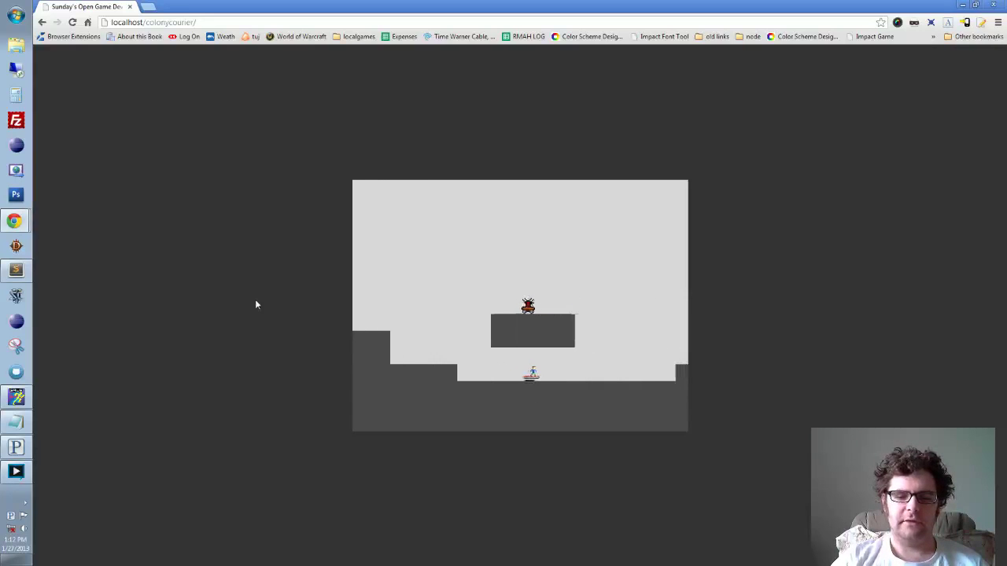
key("Right")
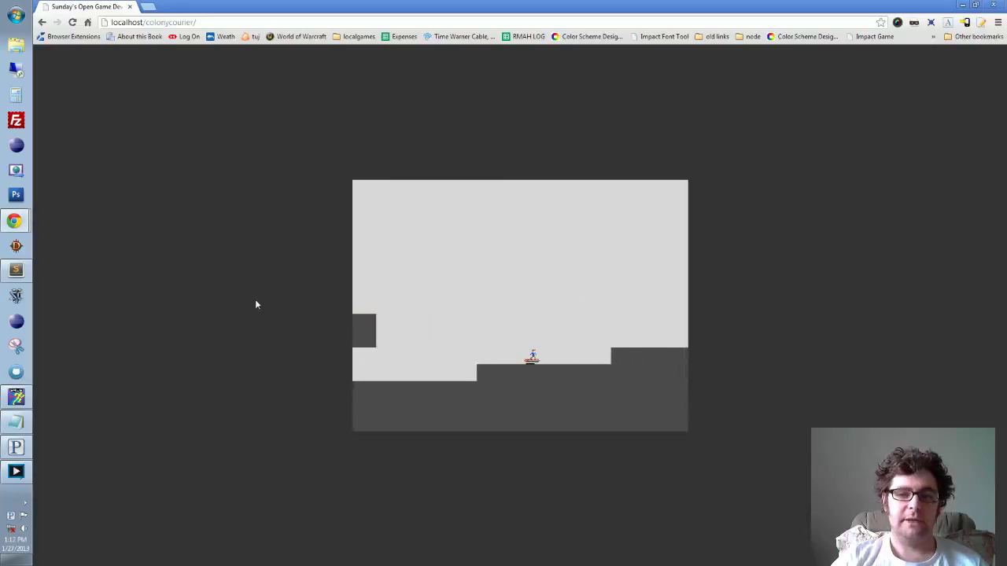
key("Right")
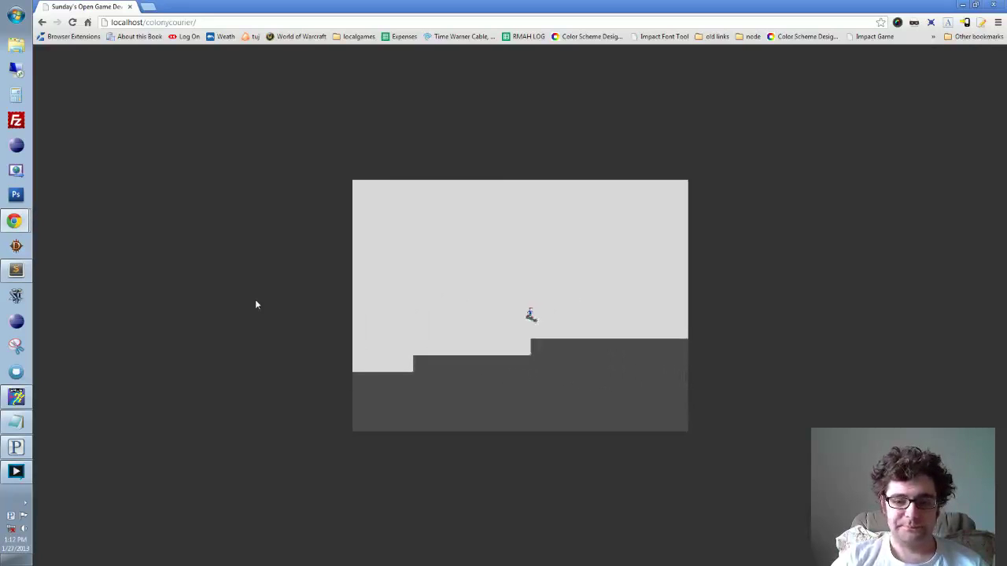
key("Left")
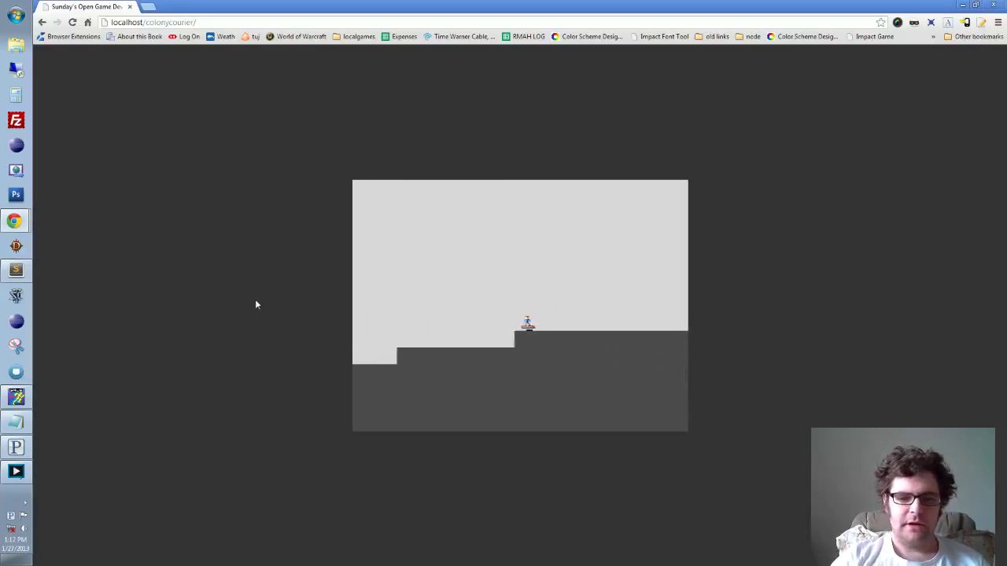
Switch to GraphicsGale, open player_anim.gal from the colonycourier images folder and enlarge its window
left_click(14, 274)
left_click(16, 399)
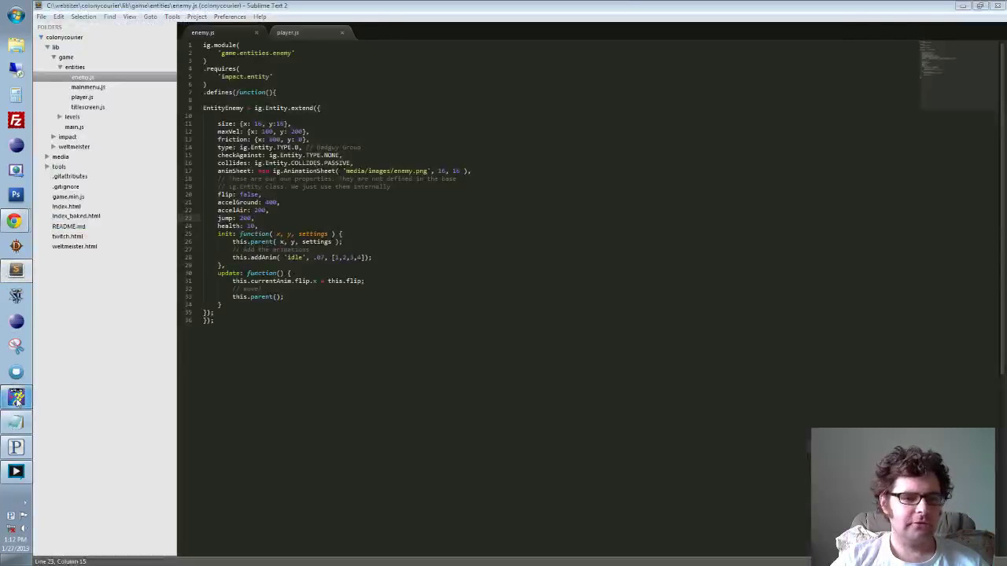
left_click(40, 16)
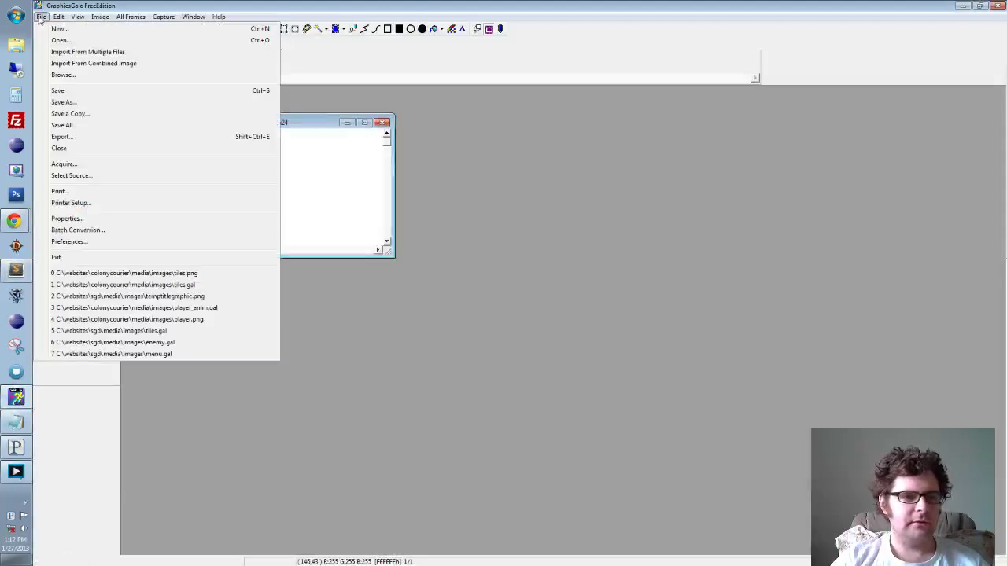
left_click(128, 308)
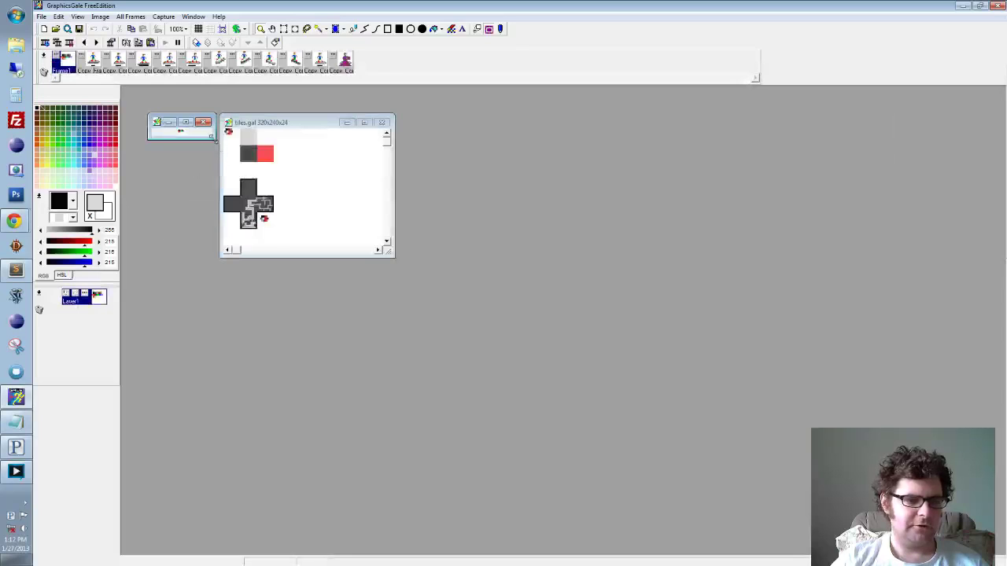
left_click_drag(215, 140, 675, 503)
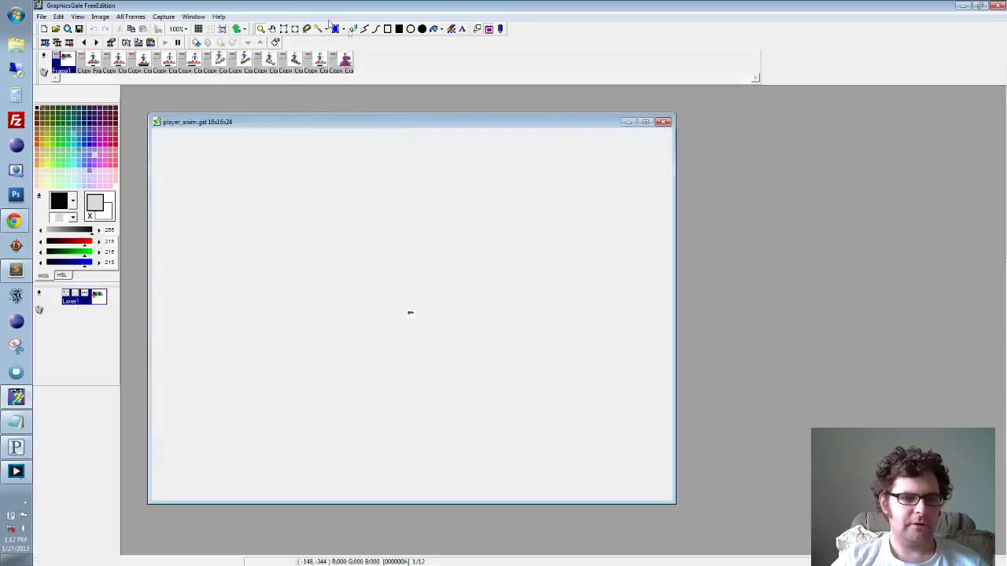
scroll(408, 313, "up", 4)
scroll(408, 312, "up", 14)
Look through the player animation's last frame and its first five frames to examine the sprite poses
key("Left")
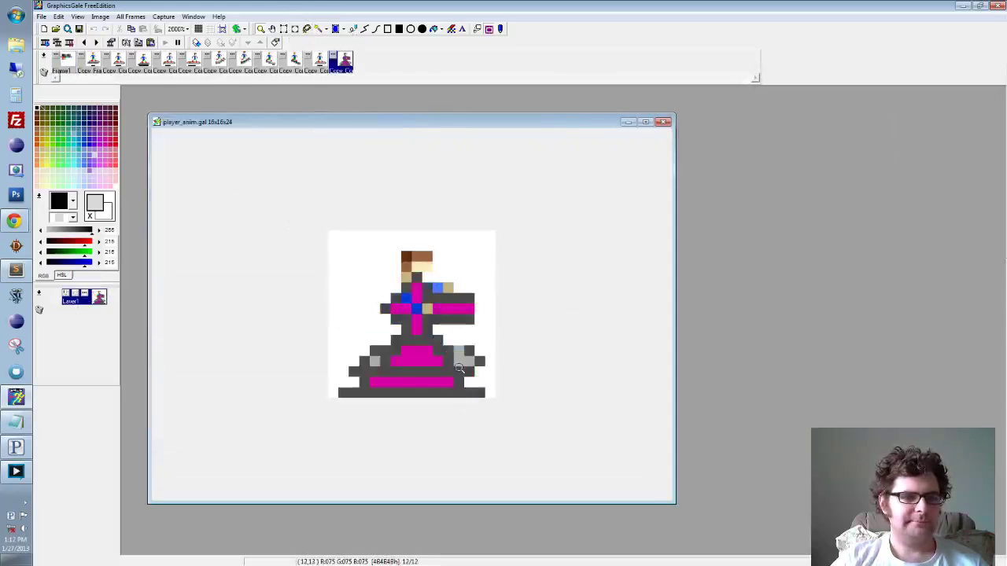
key("Right")
key("Right")
key("Right")
key("Right")
key("Left")
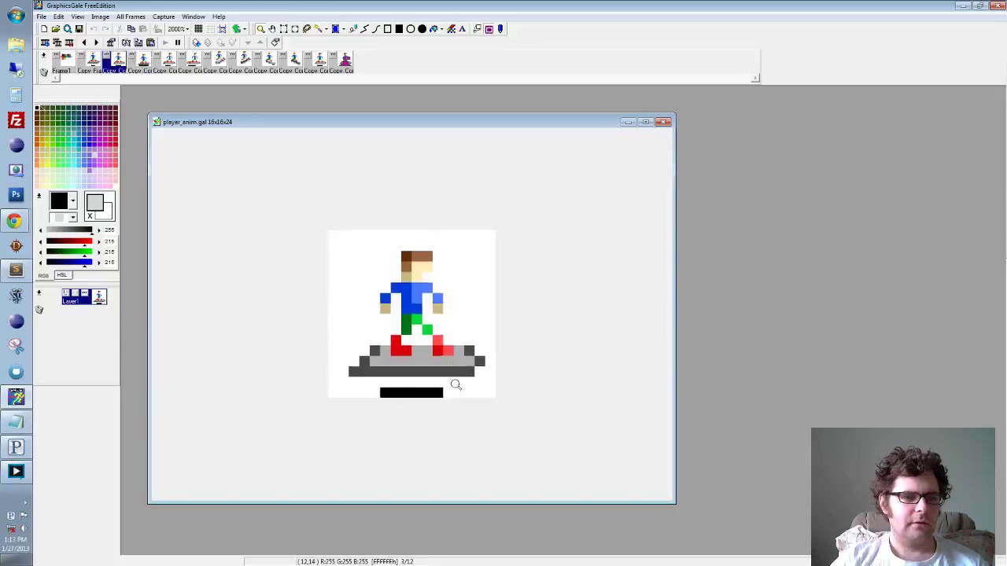
key("Left")
key("Right")
key("Right")
key("Right")
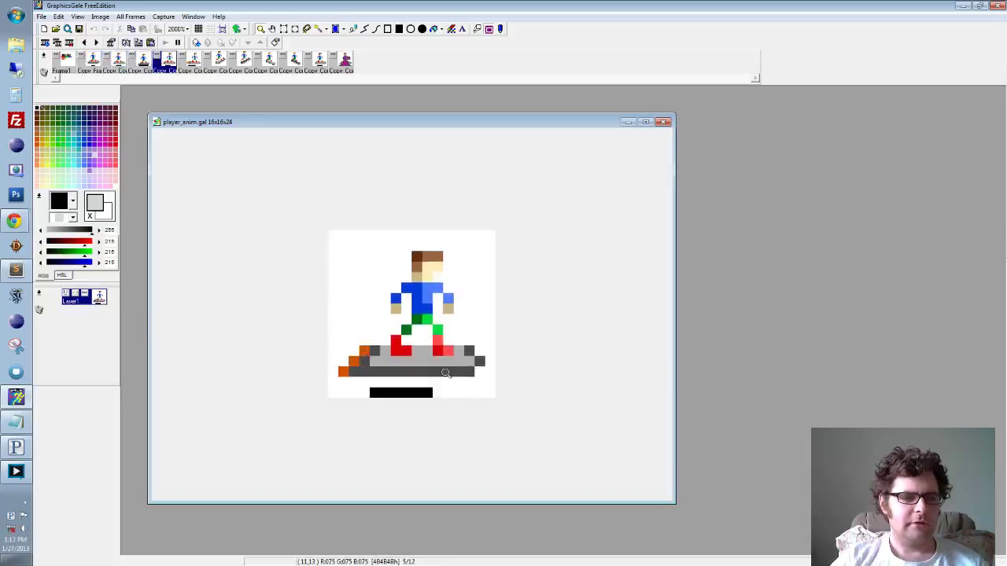
Flip repeatedly between frames 2, 3 and 4 to compare the board's hover height and the shadow beneath it
key("Left")
key("Left")
key("Left")
key("Right")
key("Right")
key("Left")
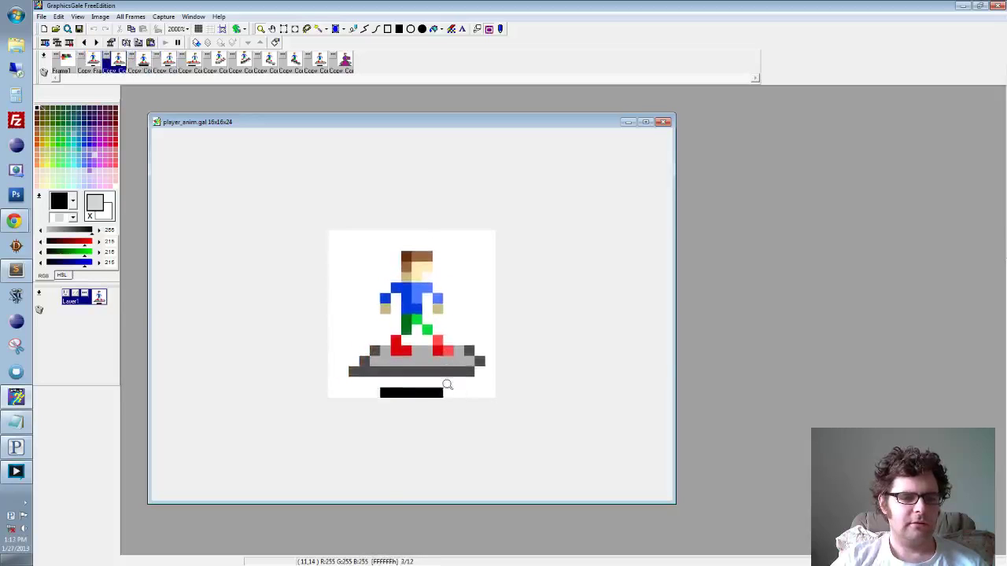
key("Left")
key("Right")
key("Right")
key("Left")
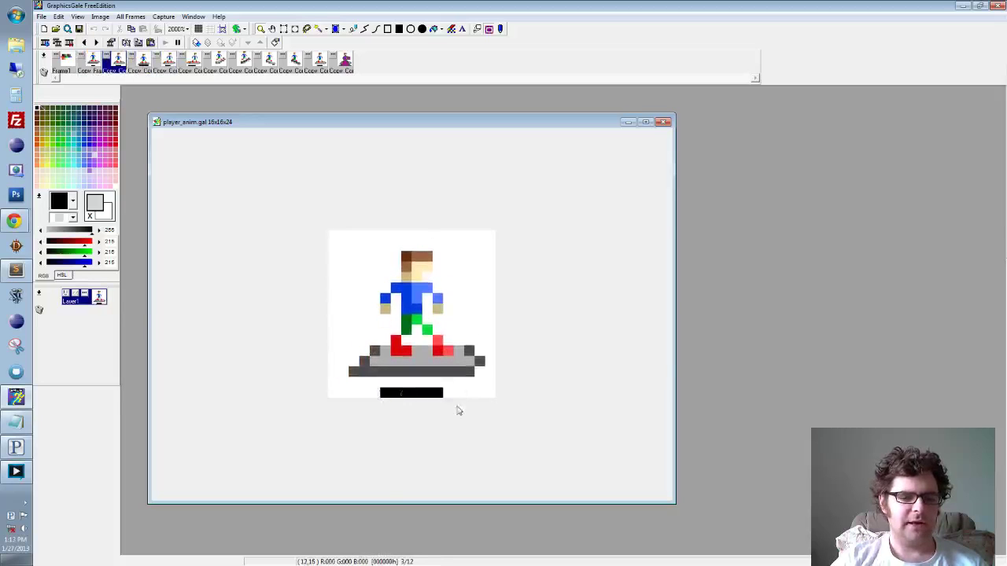
key("Left")
key("Right")
key("Right")
key("Left")
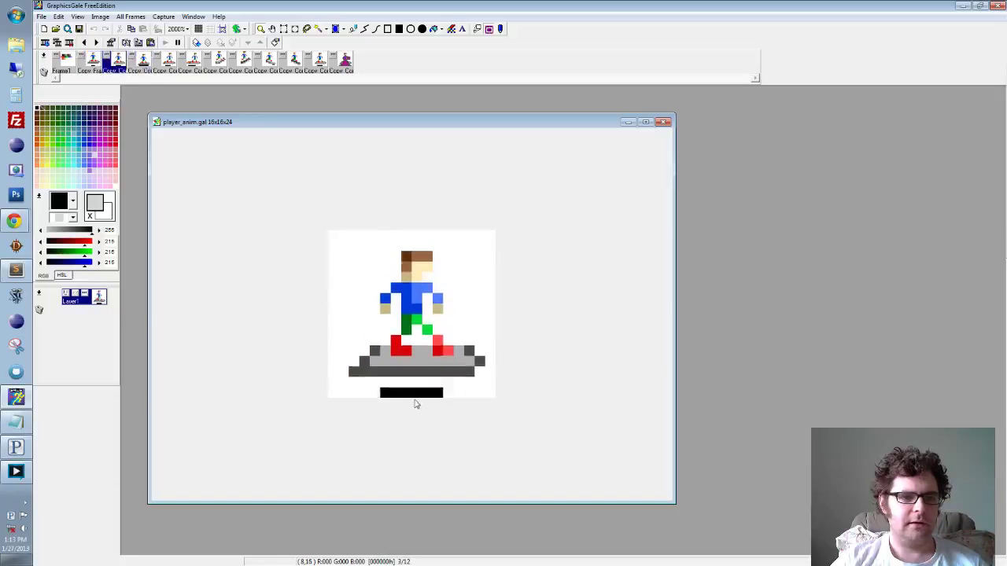
key("Left")
key("Right")
key("Right")
key("Left")
key("Left")
key("Right")
key("Right")
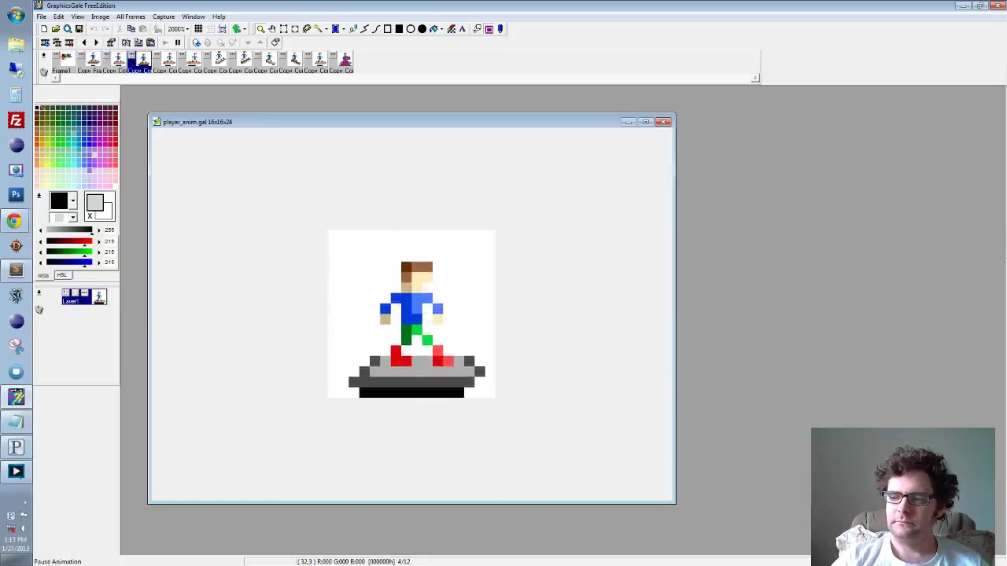
key("Left")
key("Left")
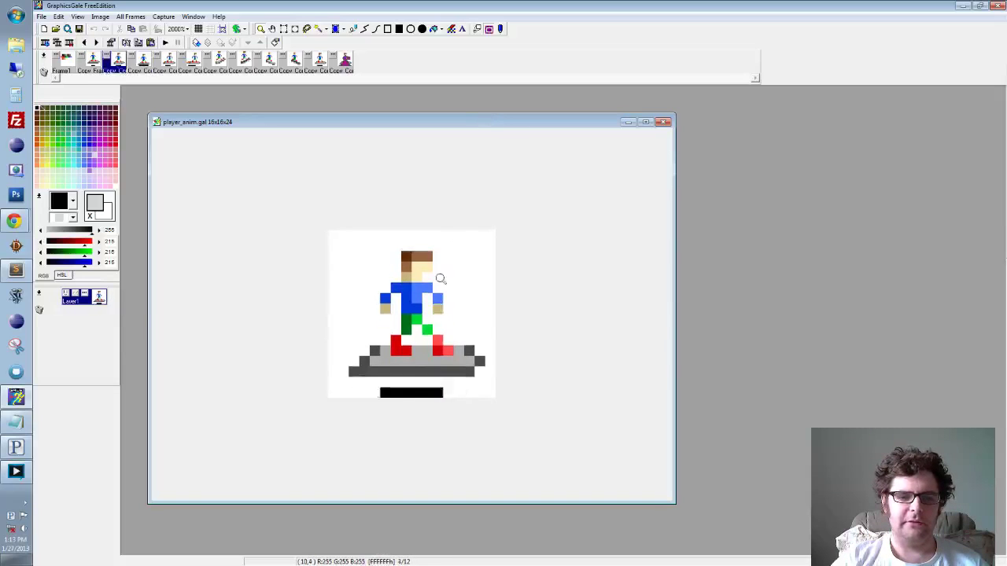
key("Right")
key("Right")
Switch back to the game in Chrome, move the player down one ledge and examine its hover animation magnified
left_click(19, 233)
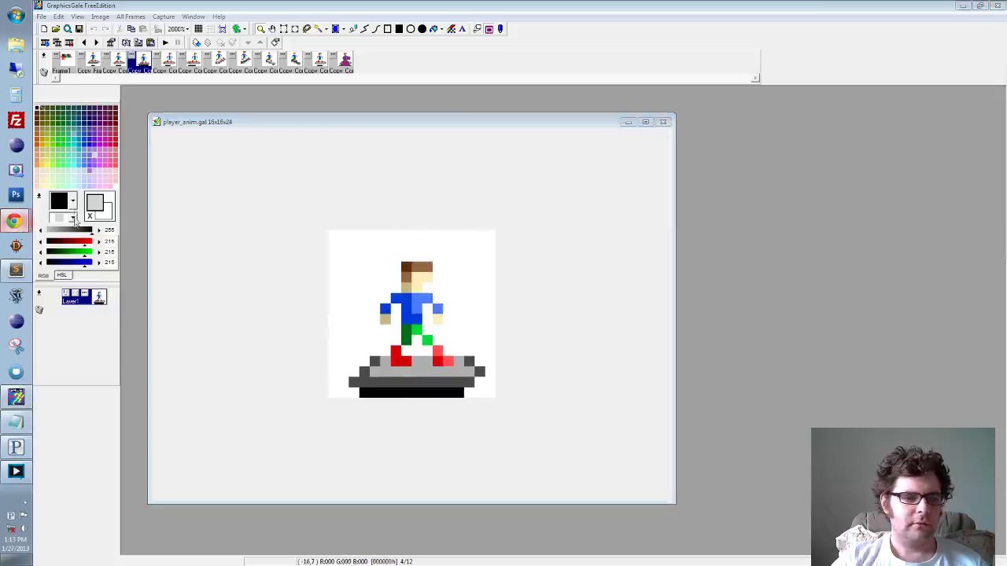
key("alt+Tab")
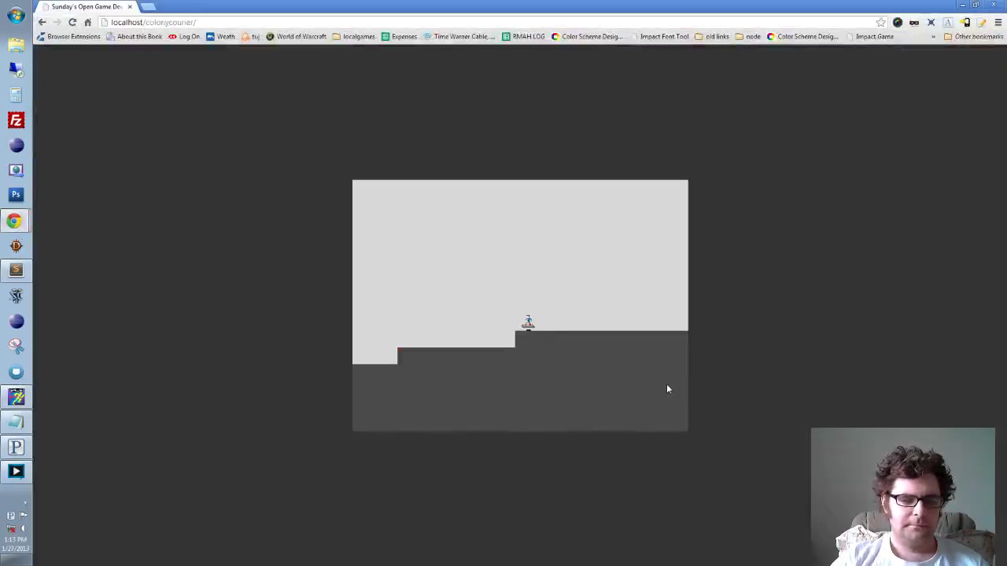
key("Left")
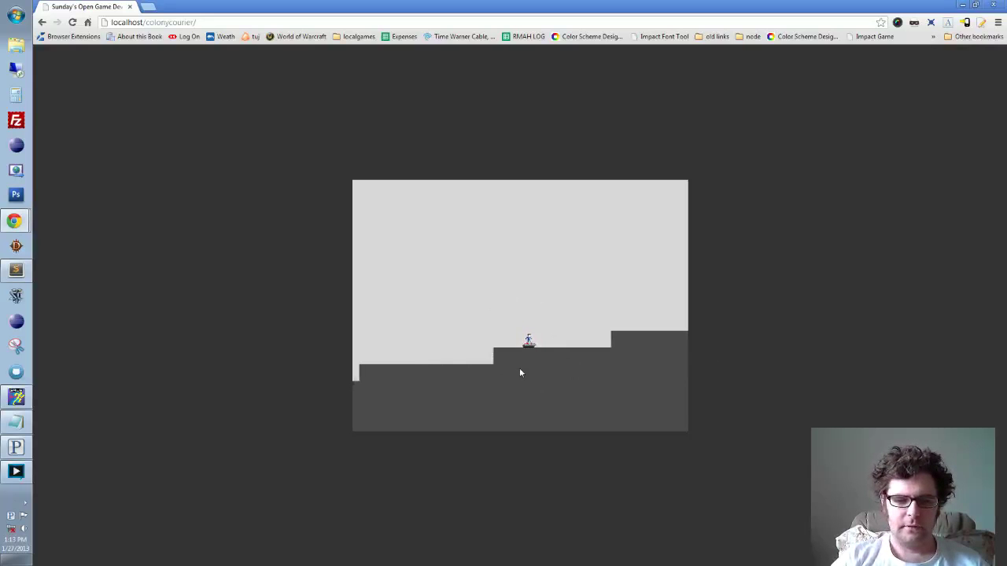
scroll(550, 362, "up", 5, "ctrl")
scroll(560, 377, "up", 1, "ctrl")
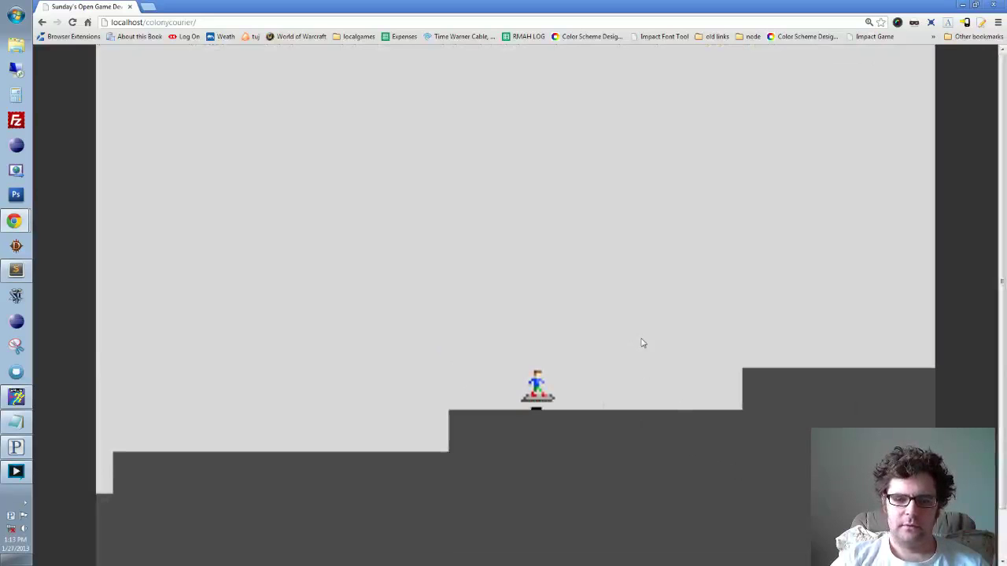
scroll(639, 346, "down", 4, "ctrl")
scroll(638, 346, "down", 3, "ctrl")
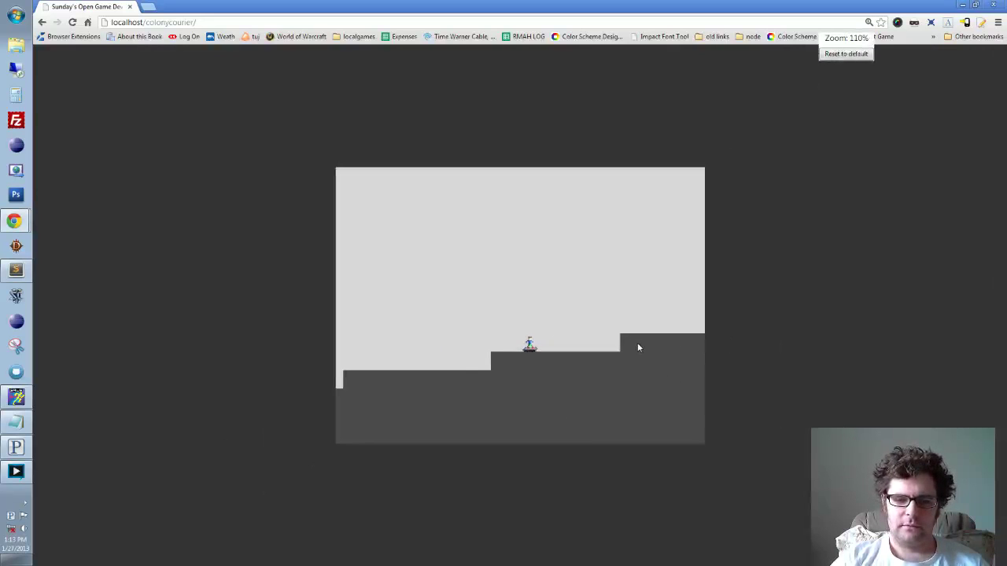
Restore the game page to its default zoom, switch to GraphicsGale and compare frames 5 and 6 of the player animation
scroll(637, 346, "down", 1, "ctrl")
scroll(636, 343, "up", 1, "ctrl")
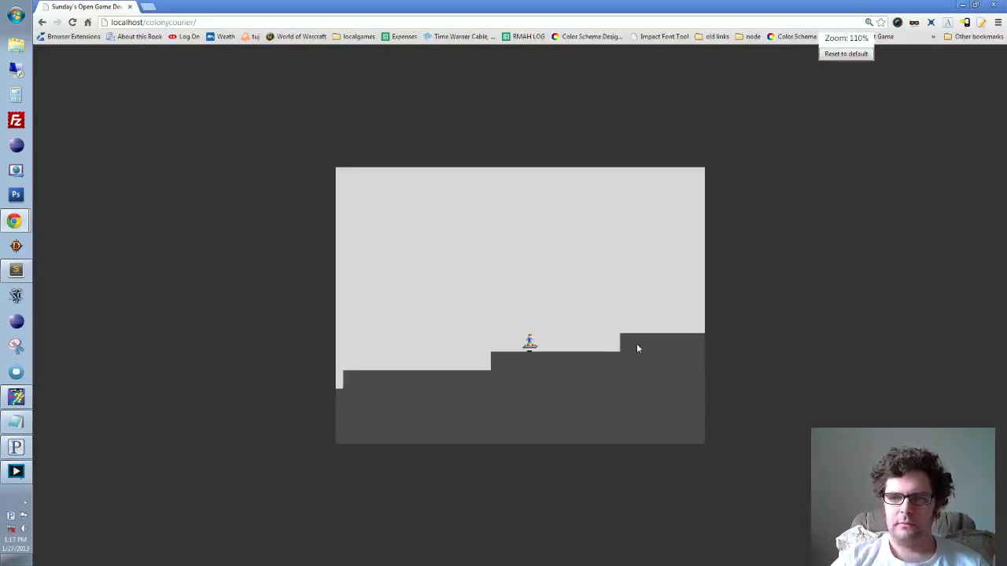
scroll(635, 345, "down", 1, "ctrl")
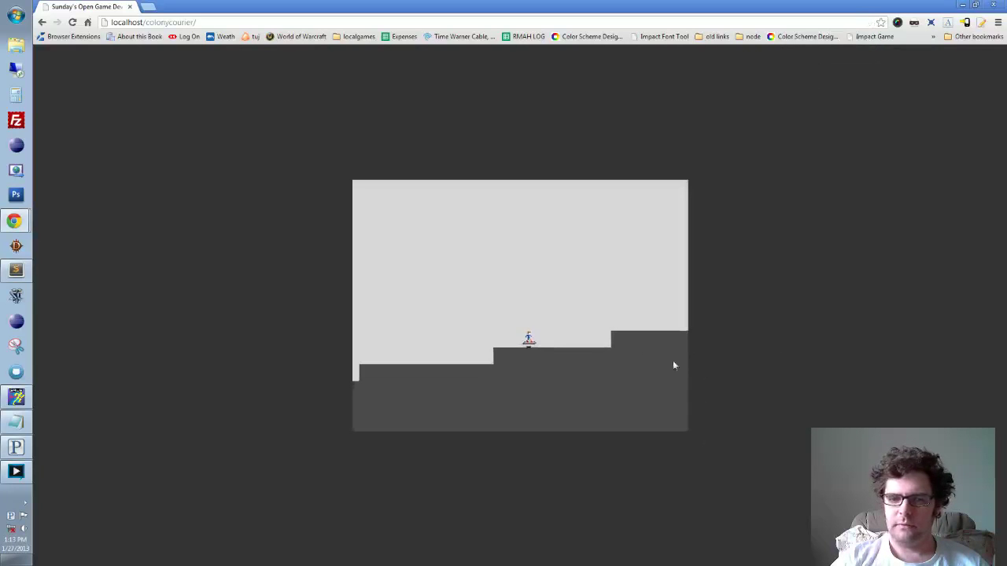
left_click(16, 397)
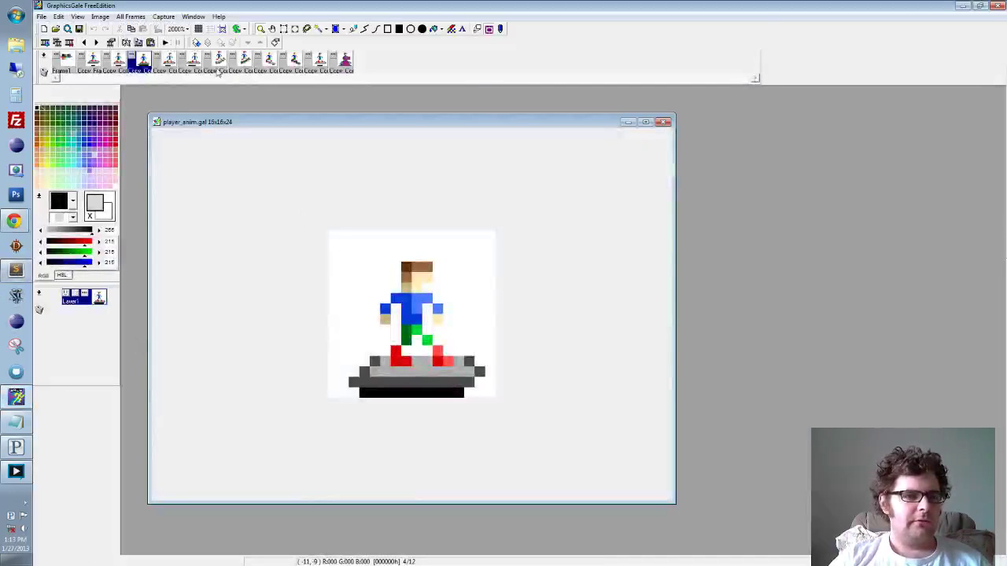
left_click(167, 63)
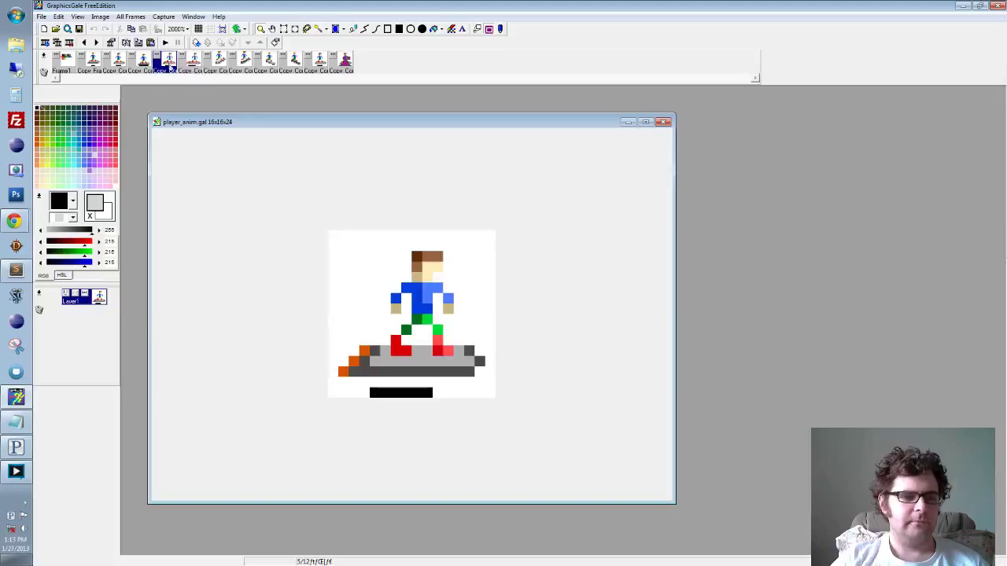
left_click(193, 63)
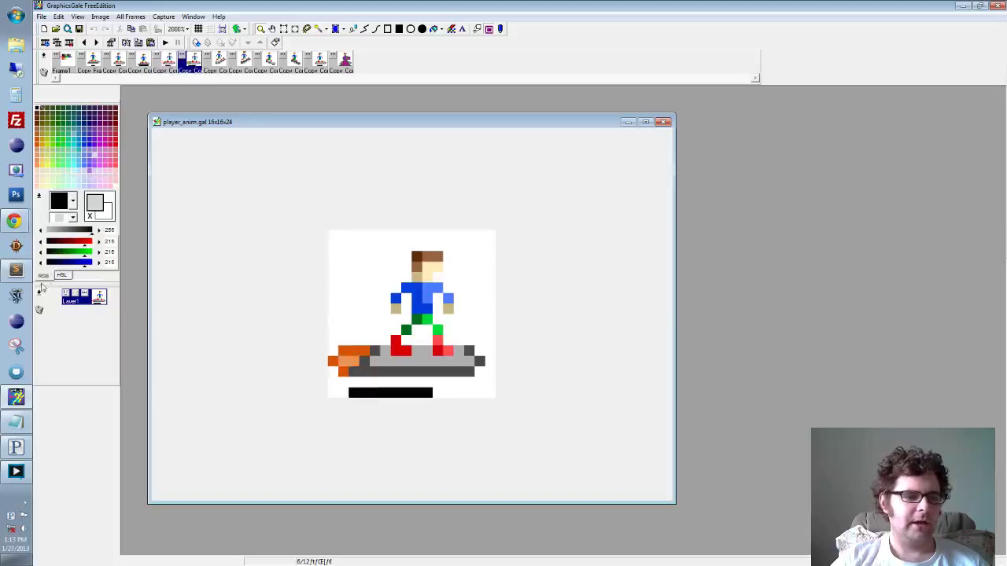
Switch to Sublime Text, bring up player.js and examine the branch in update that handles nonzero horizontal velocity
left_click(15, 270)
left_click(386, 225)
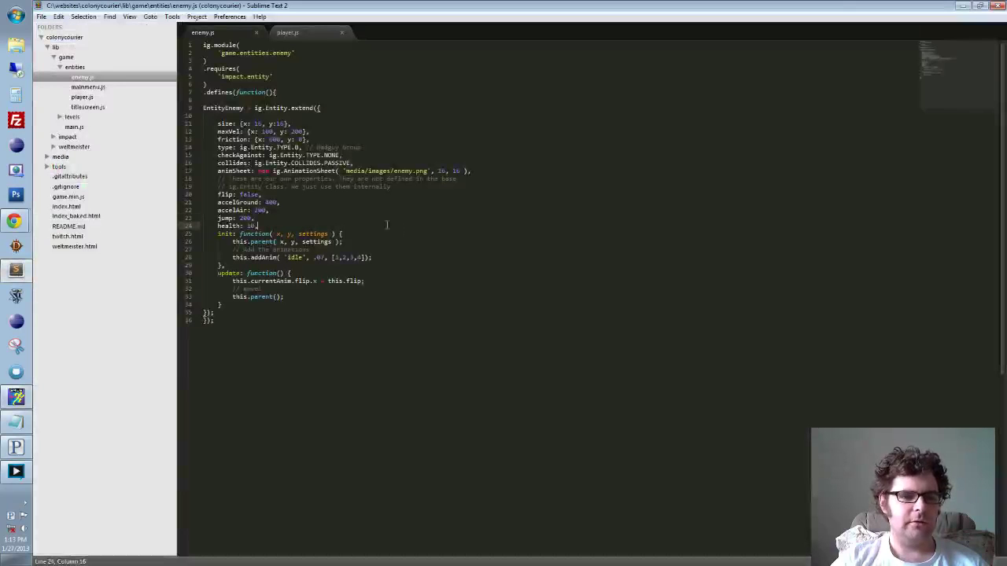
left_click(302, 36)
scroll(480, 356, "down", 8)
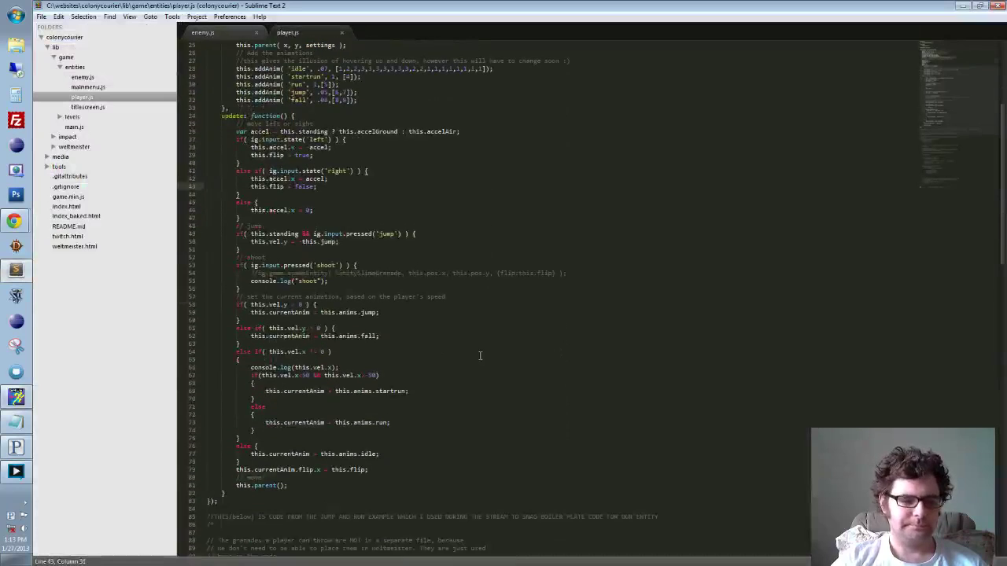
scroll(480, 355, "down", 3)
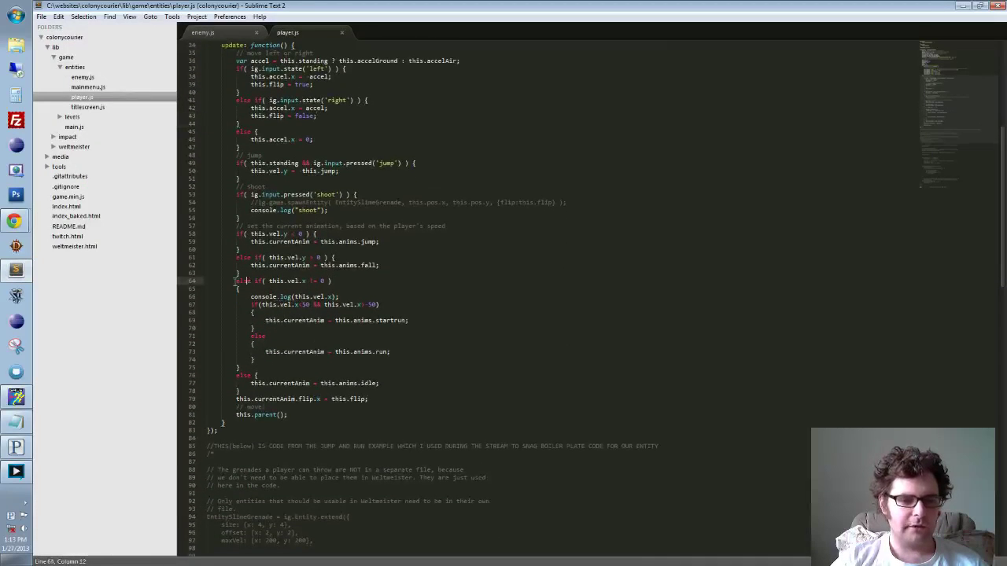
left_click_drag(236, 281, 333, 280)
Delete the console.log(this.vel.x); line from the horizontal velocity branch and save player.js
left_click(337, 292)
scroll(336, 293, "down", 1)
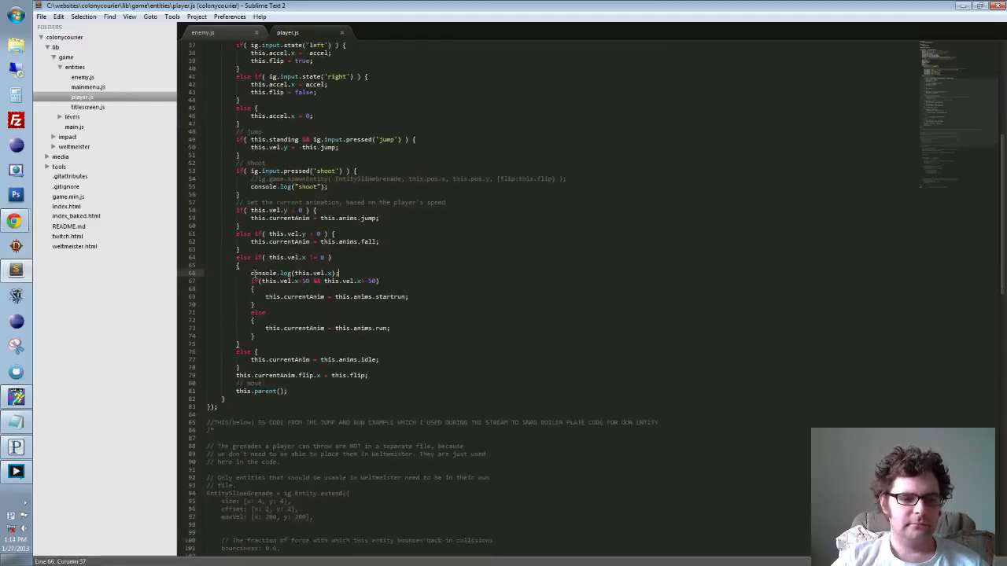
key("shift+Home")
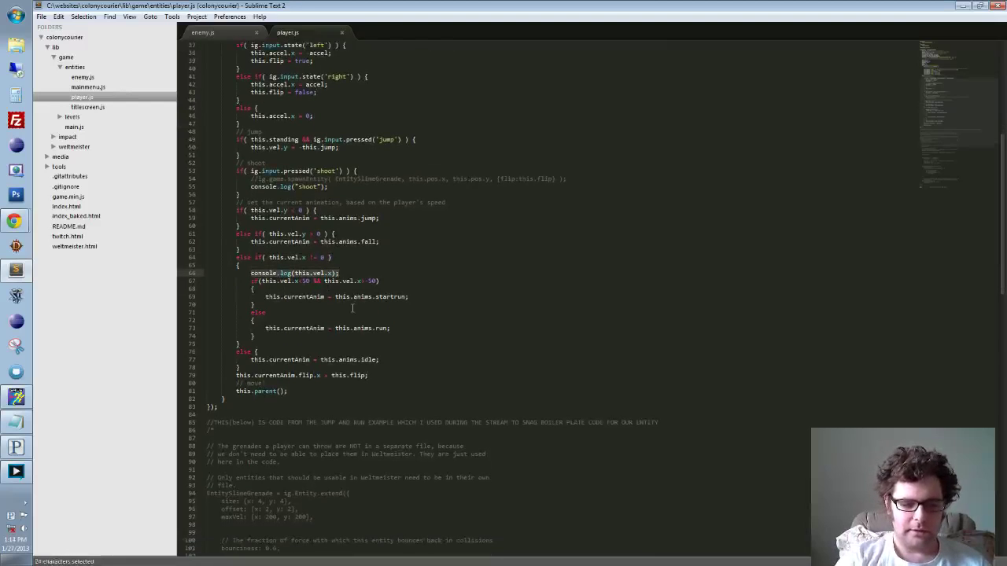
key("BackSpace")
key("BackSpace")
key("BackSpace")
key("ctrl+s")
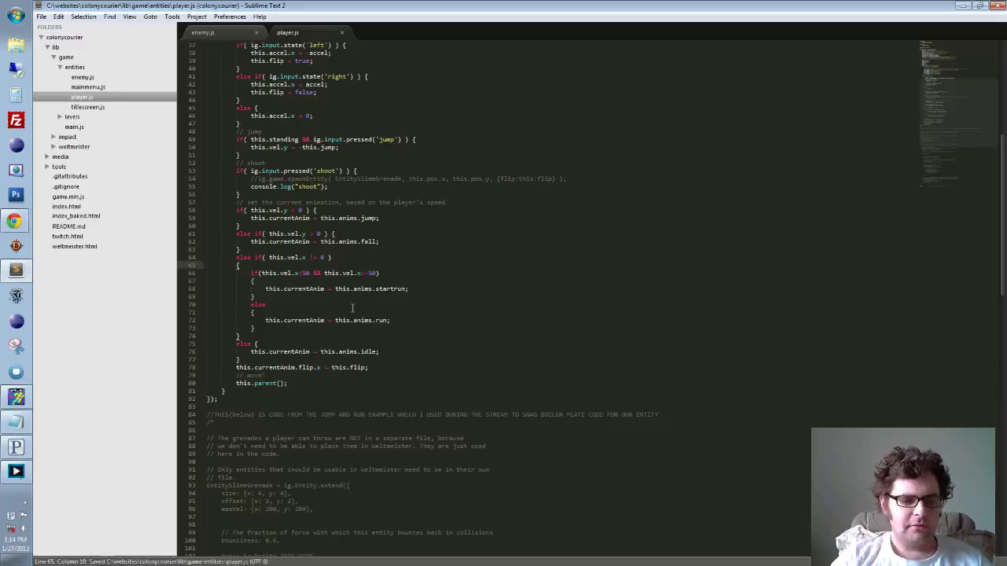
Examine the condition checking this.vel.x against 50 and -50 and the startrun animation it assigns
scroll(199, 248, "down", 1)
left_click(266, 257)
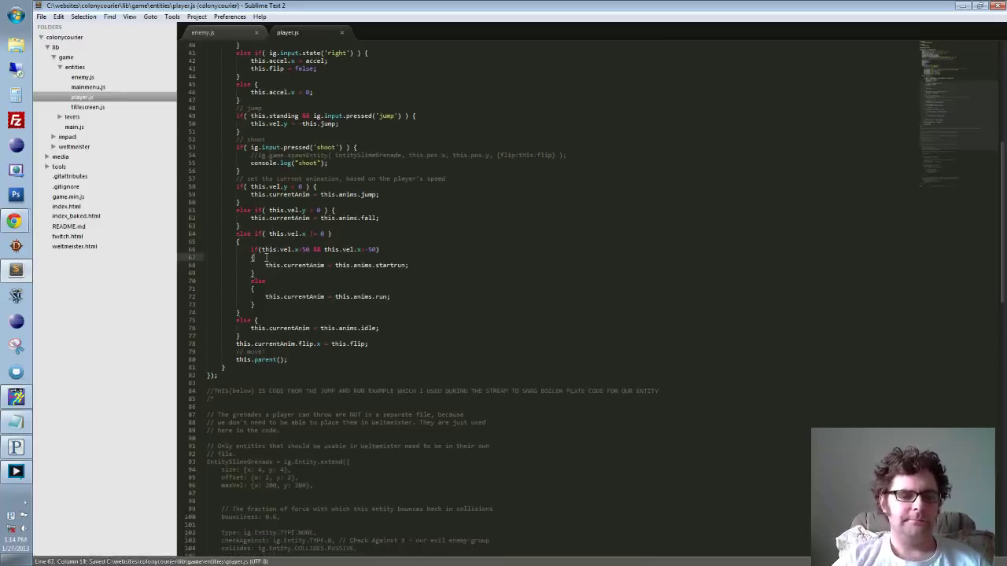
left_click(302, 249)
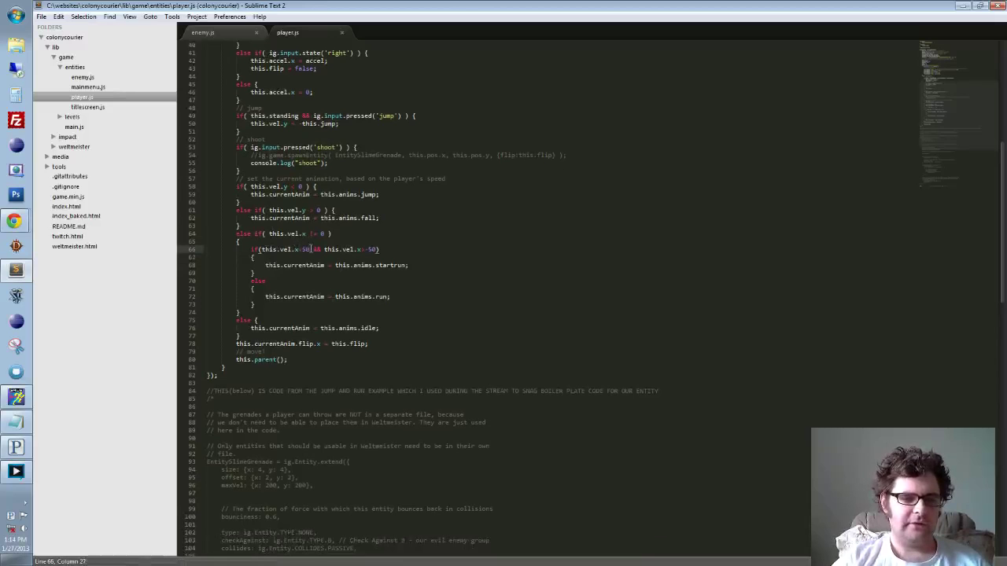
key("Down")
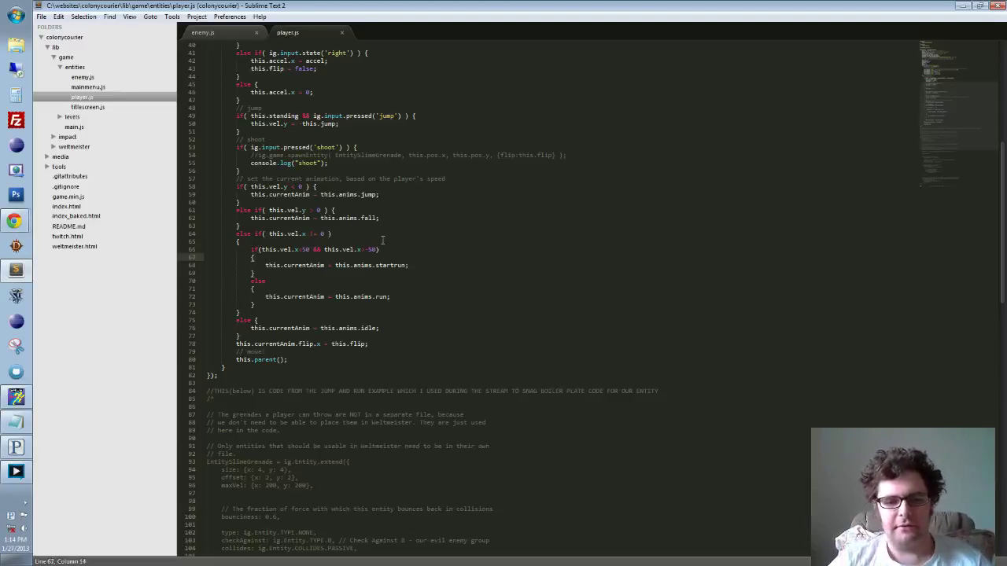
key("shift+Down")
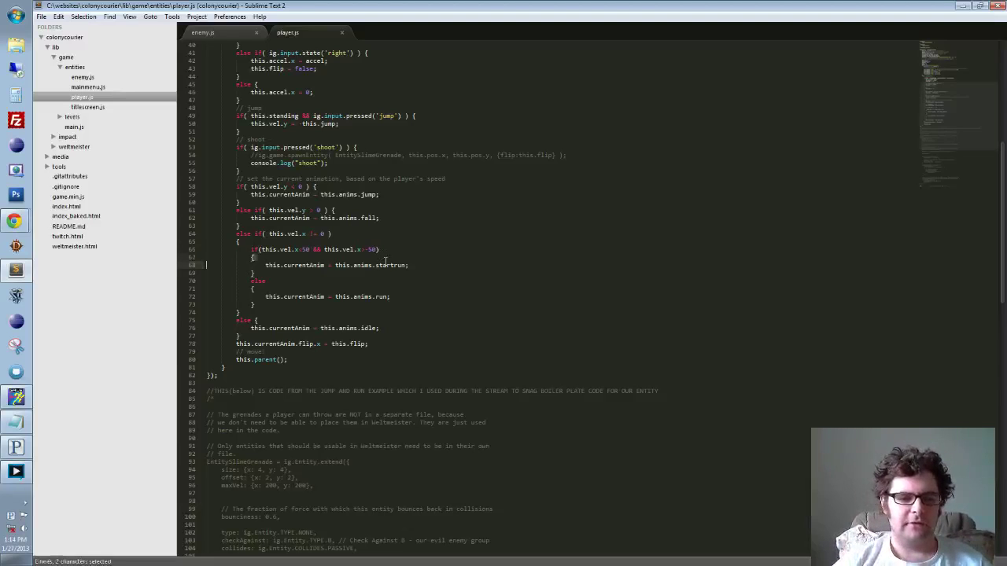
double_click(384, 266)
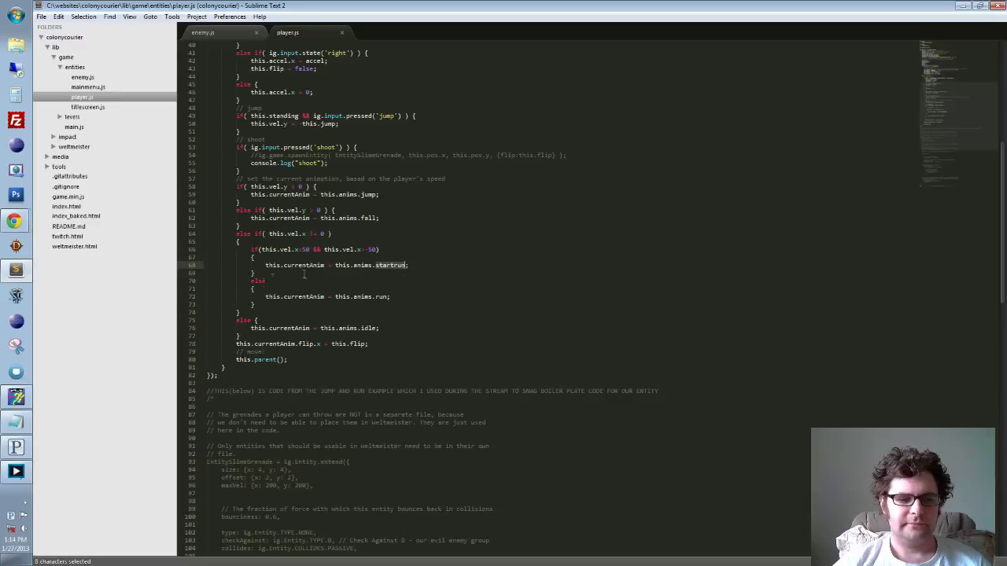
left_click(431, 267)
Examine the startrun addAnim definition in the init function, including its frame time and frame index
scroll(431, 268, "up", 13)
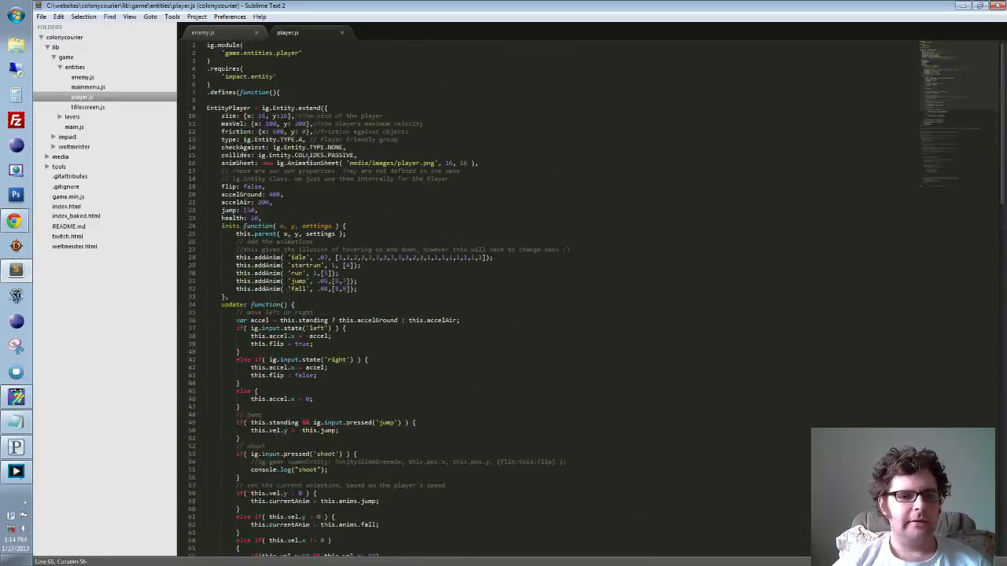
scroll(311, 288, "down", 1)
left_click(303, 242)
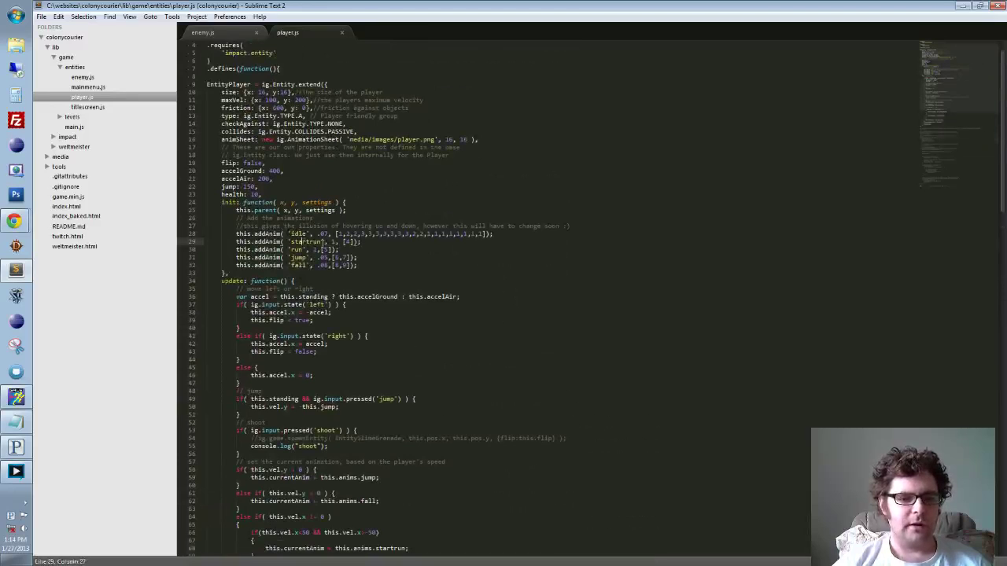
left_click_drag(357, 242, 333, 241)
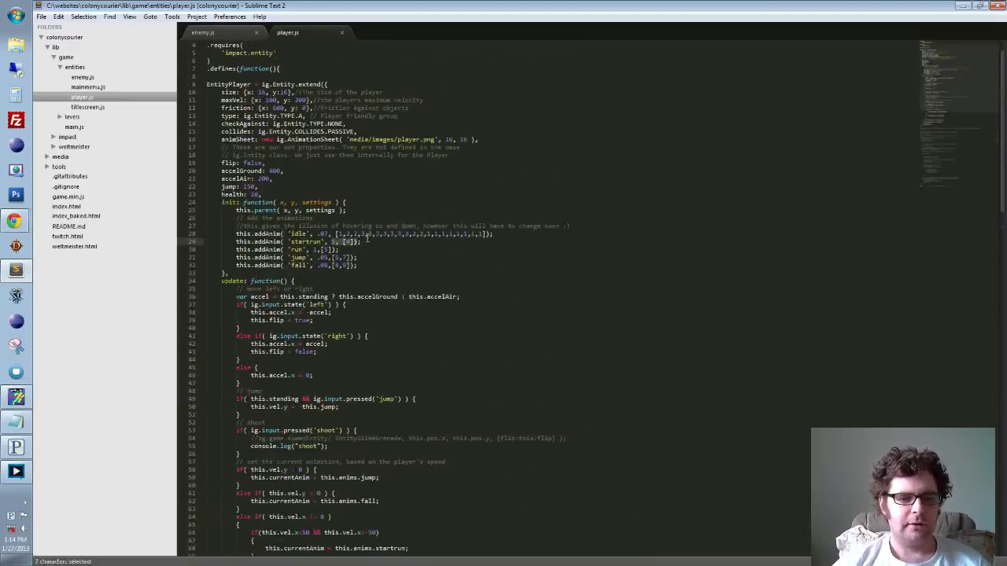
left_click(393, 244)
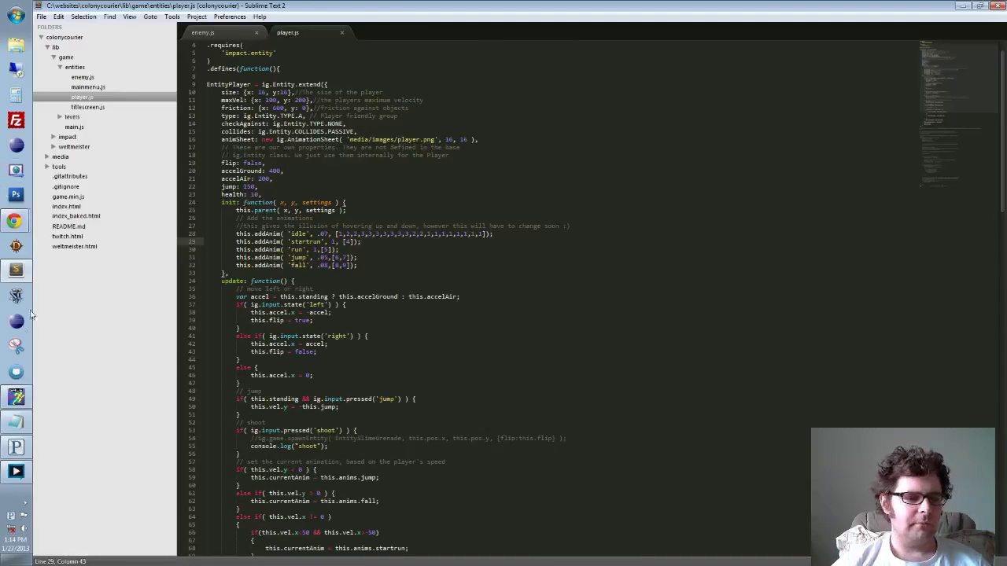
Switch to GraphicsGale and step through frames 1 to 5 to match the startrun frame index to its sprite
left_click(16, 397)
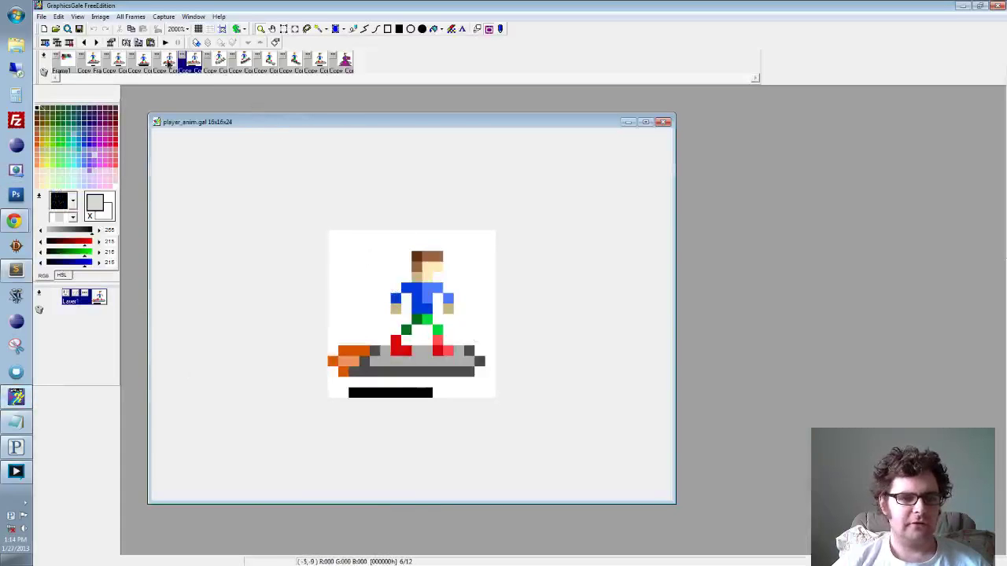
left_click(167, 63)
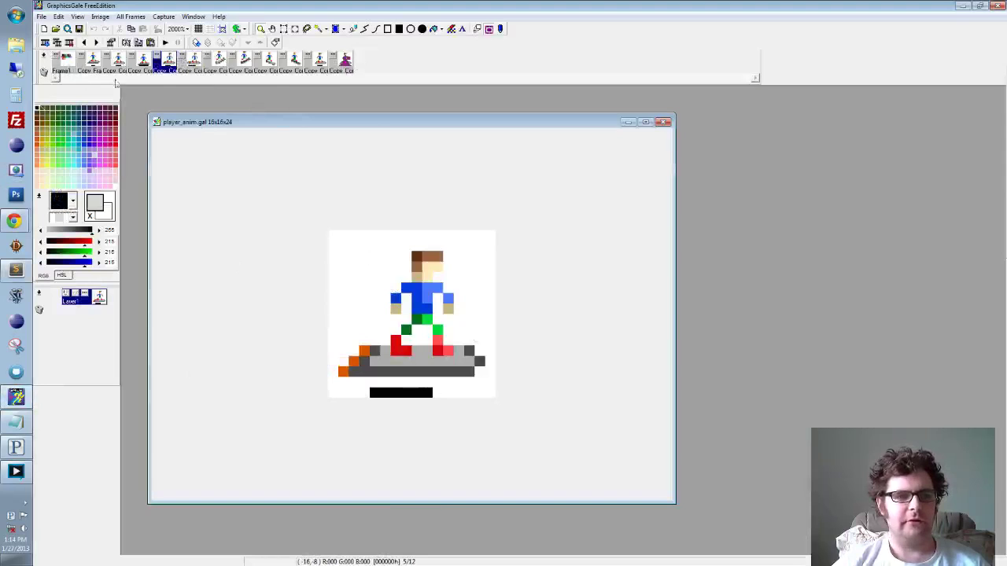
left_click(64, 67)
left_click(91, 63)
left_click(119, 63)
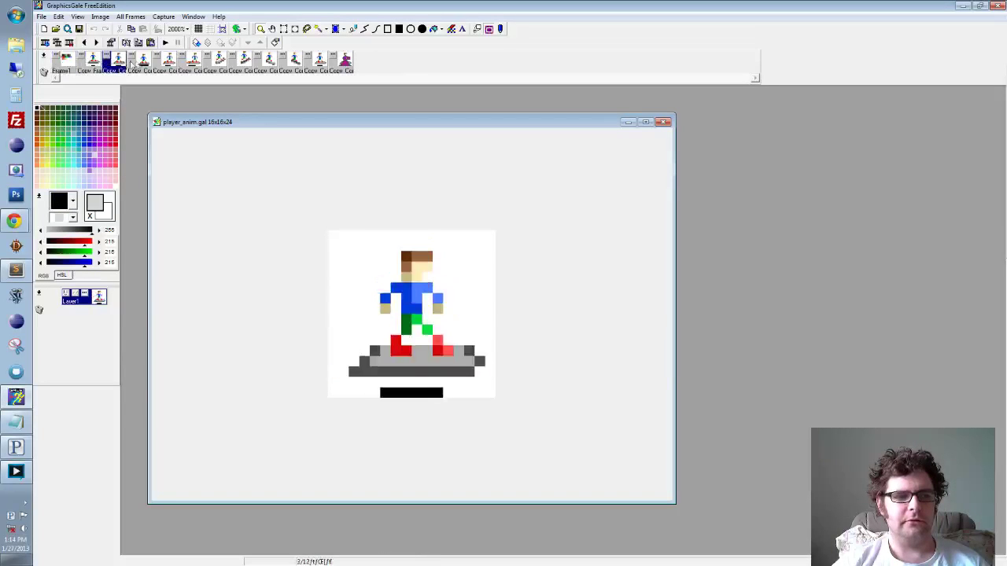
left_click(139, 63)
left_click(168, 64)
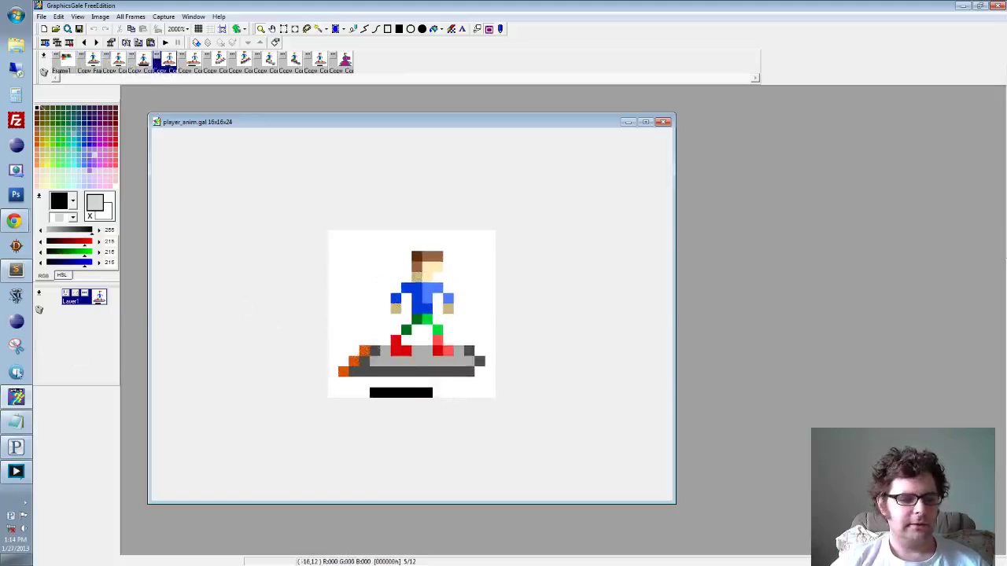
Switch back to Sublime Text and examine the else branch that sets the current animation to this.anims.run
left_click(14, 269)
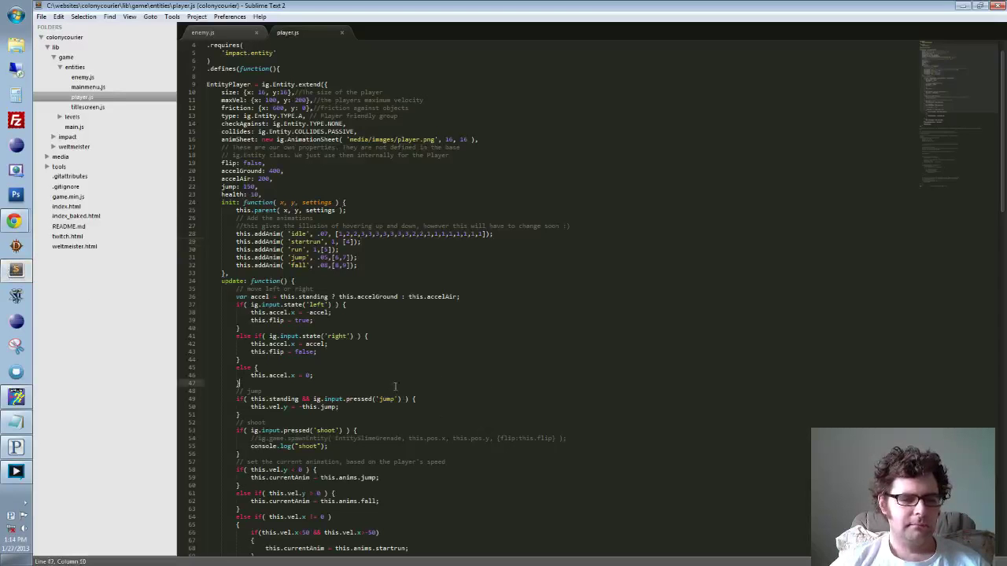
scroll(389, 379, "down", 5)
scroll(389, 378, "down", 2)
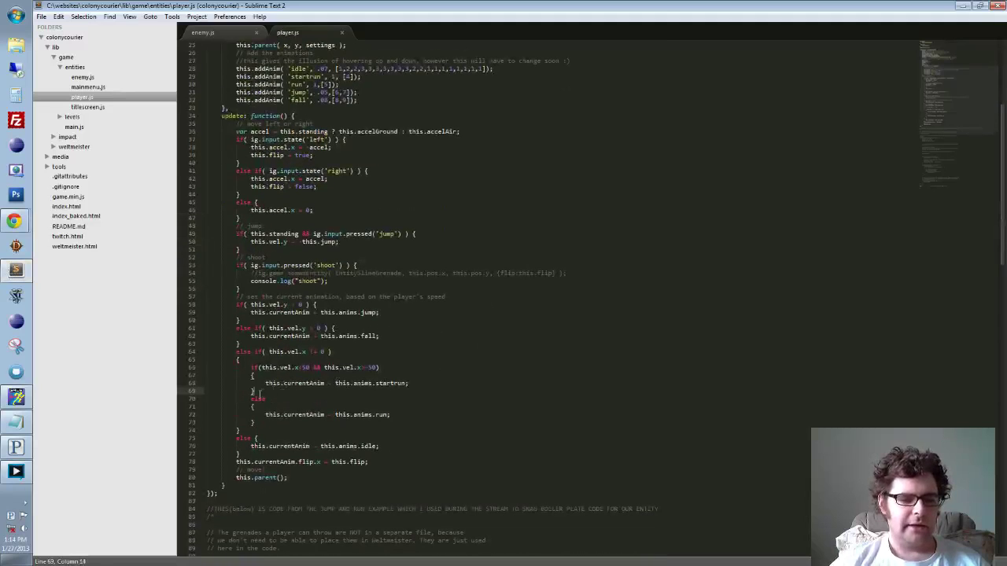
double_click(258, 399)
scroll(291, 398, "down", 1)
scroll(290, 391, "down", 1)
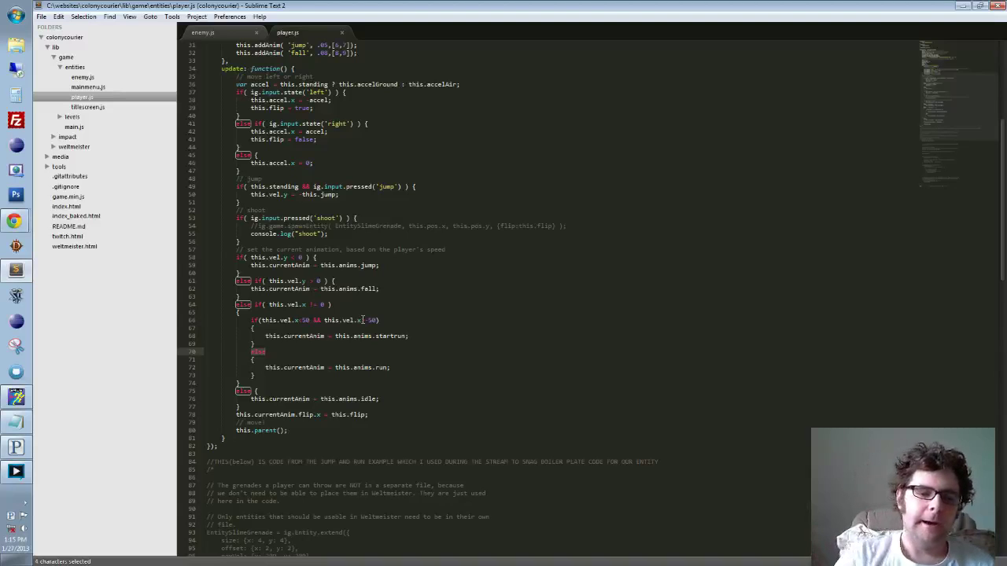
left_click(387, 369)
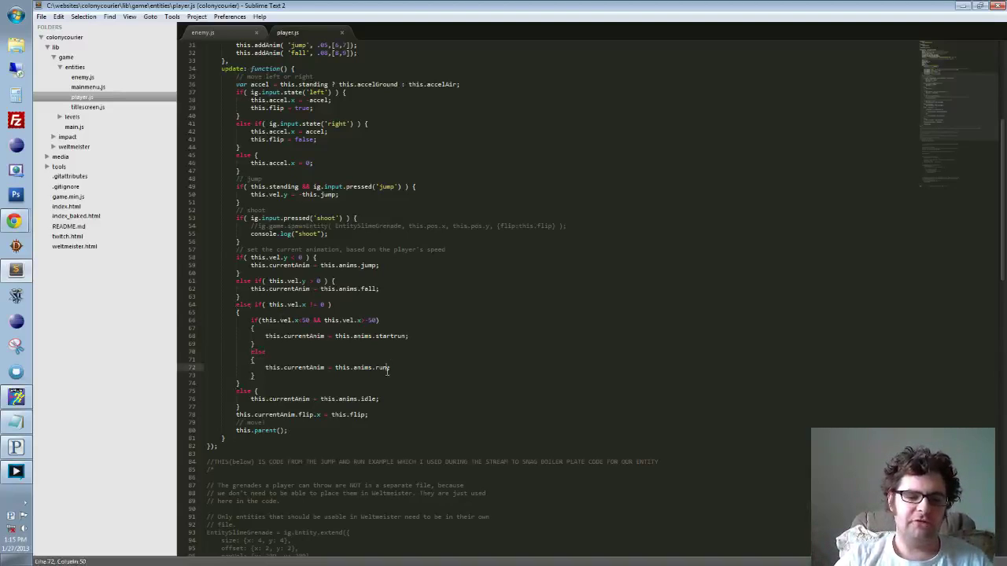
left_click(190, 368)
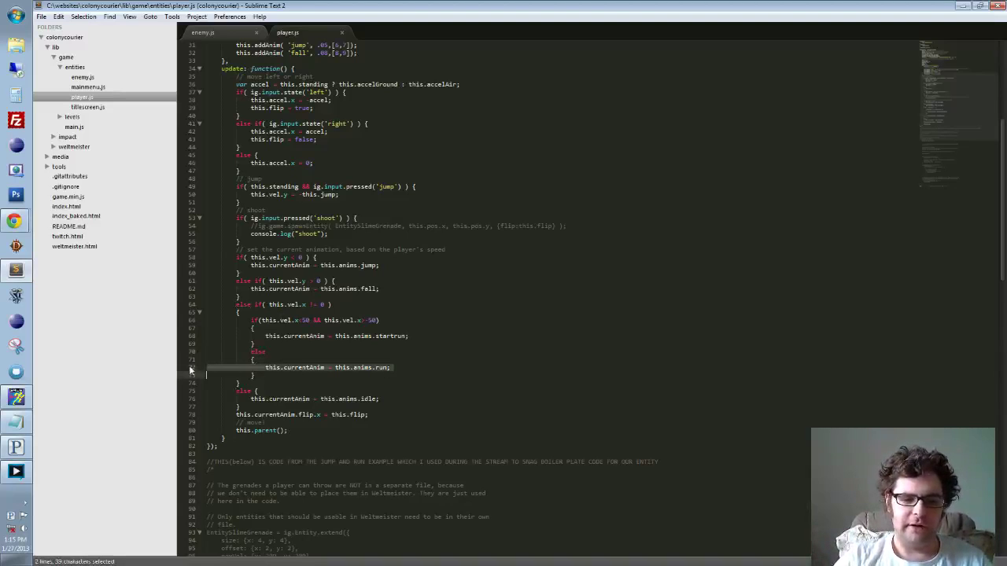
left_click(398, 370)
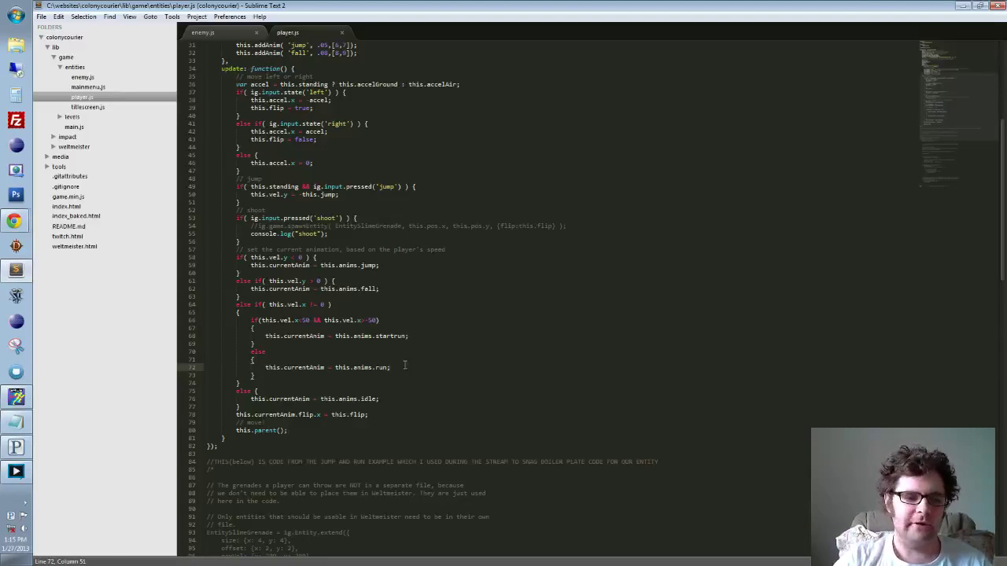
Switch to GraphicsGale and compare the run sprite in frame 6 with frames 5 and 3 of the player animation
key("alt+Tab")
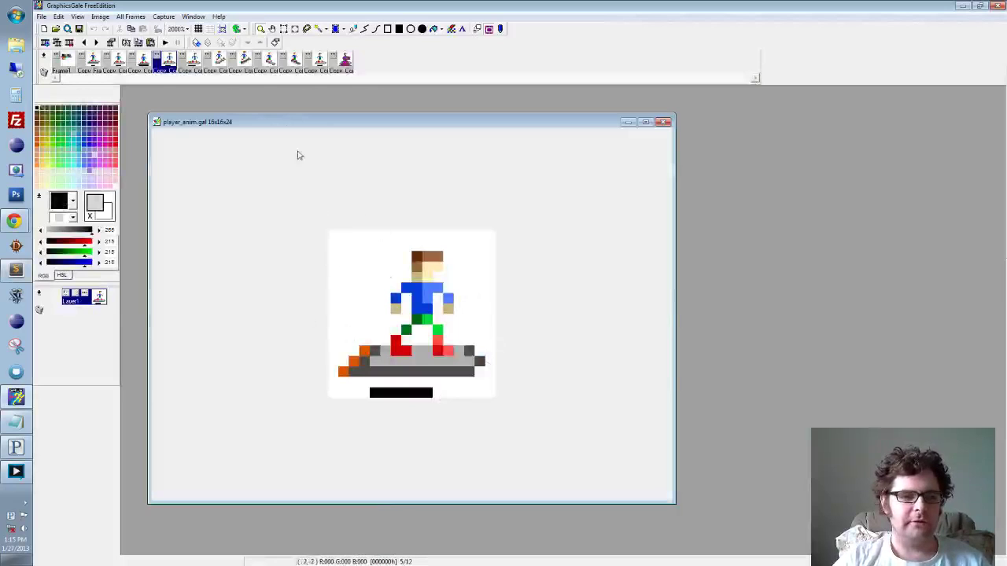
left_click(195, 60)
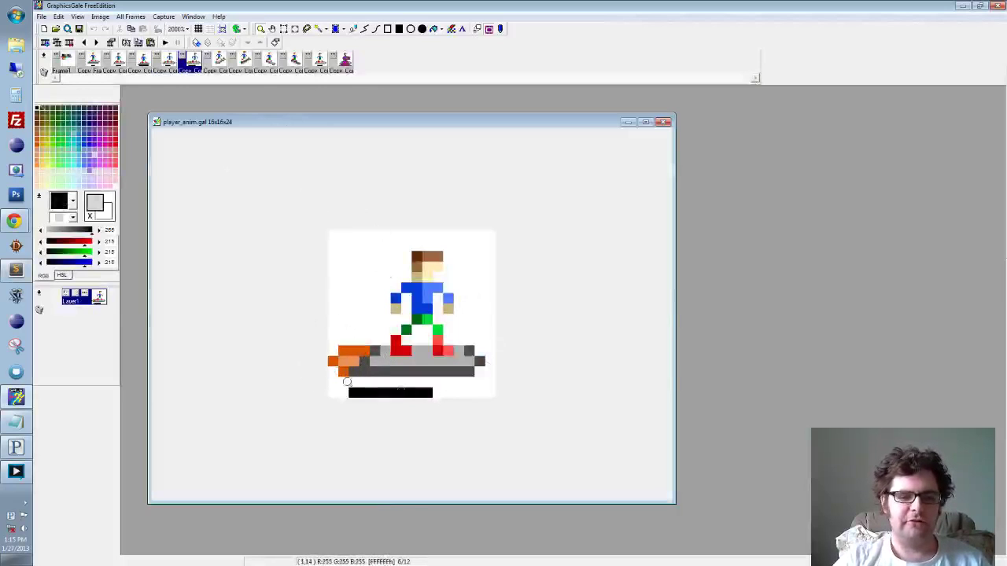
left_click(168, 61)
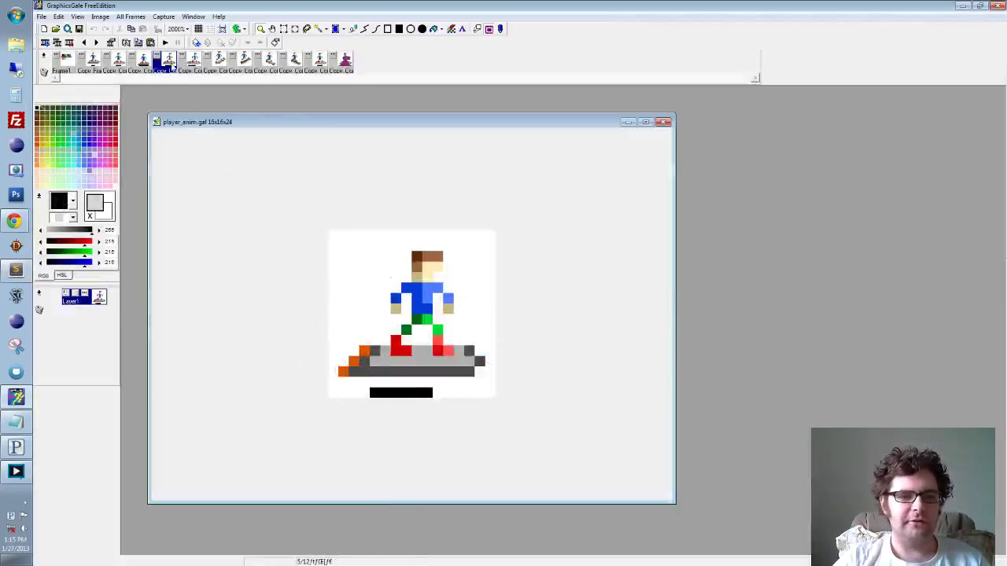
left_click(119, 60)
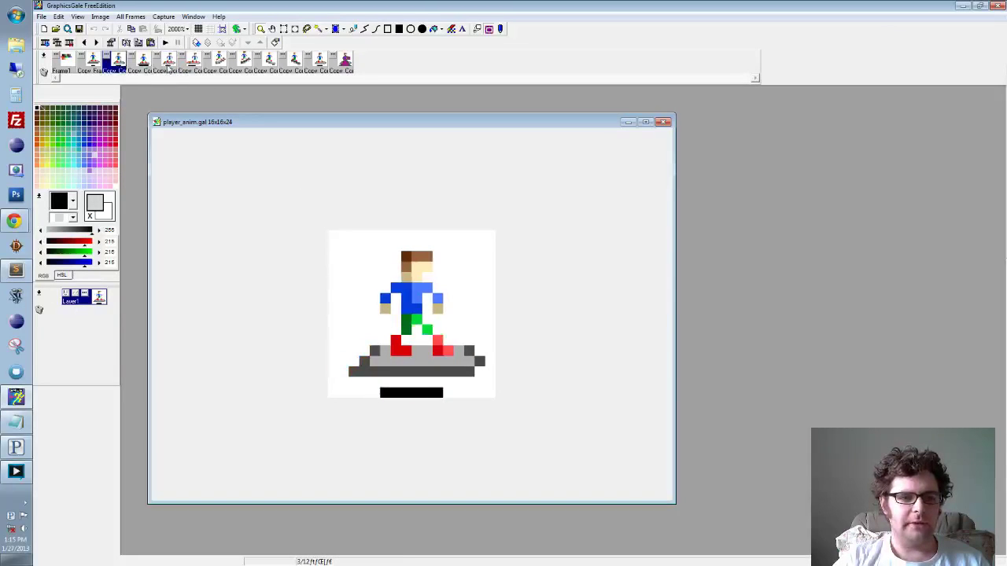
left_click(170, 62)
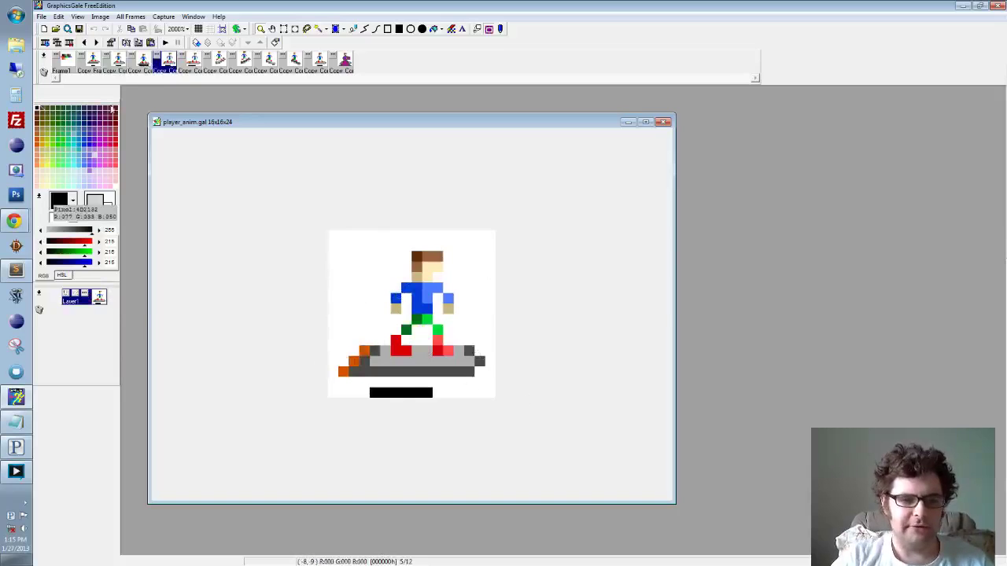
Compare the player sprite in frames 3 and 5 by alternating between the two frames
left_click(118, 62)
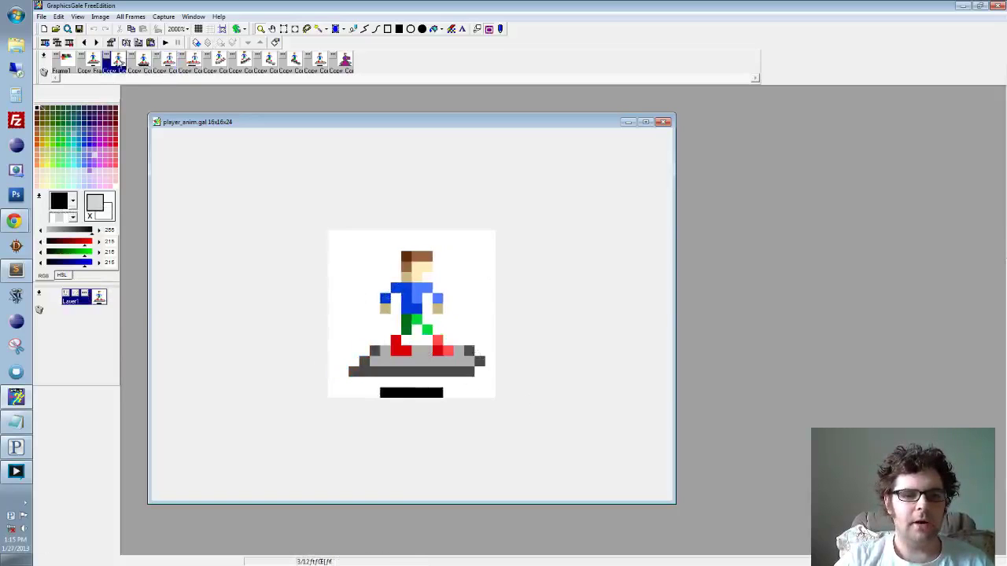
left_click(169, 62)
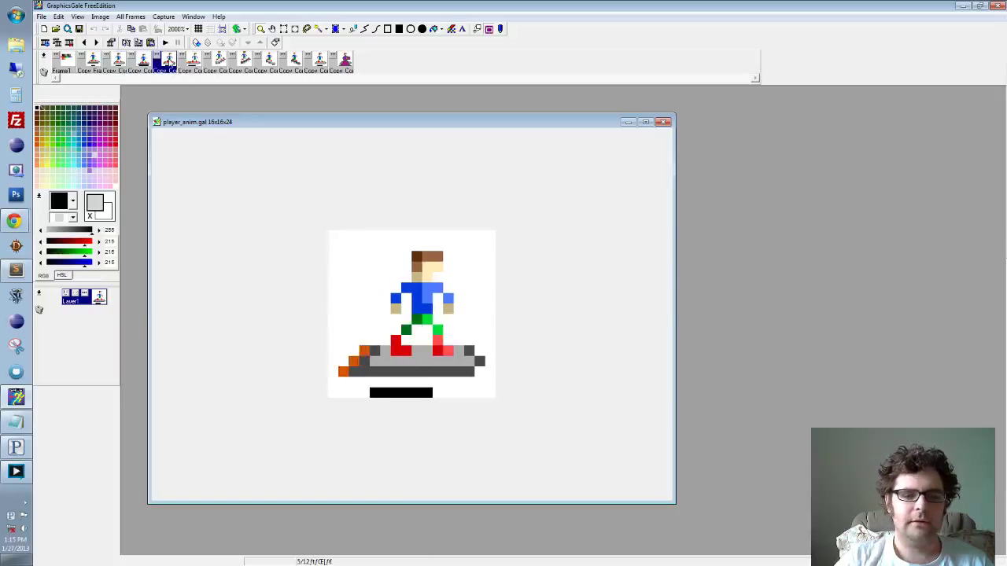
left_click(117, 63)
left_click(168, 63)
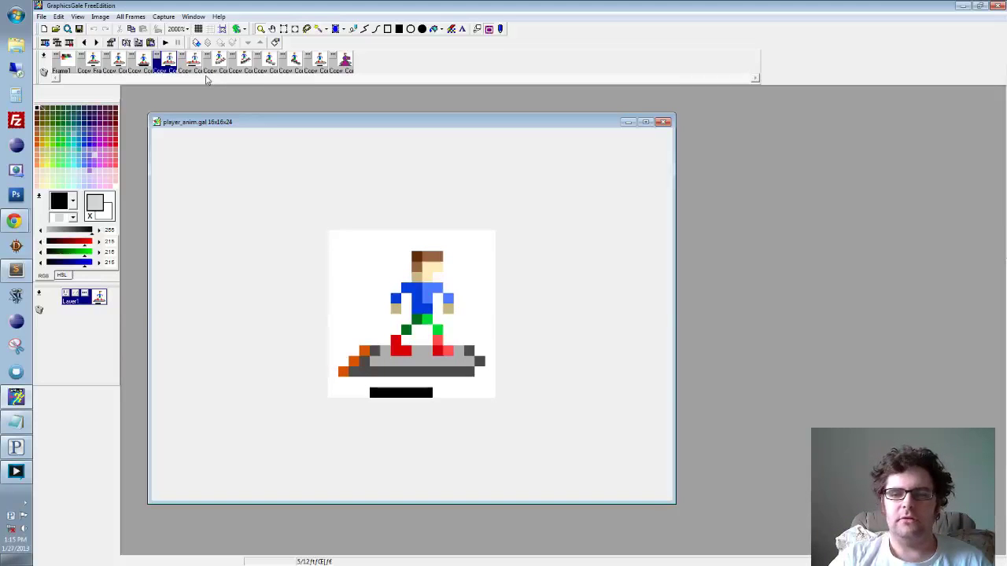
Switch to the colonycourier game in Chrome and play it to check the player's movement and jump animations
left_click(16, 221)
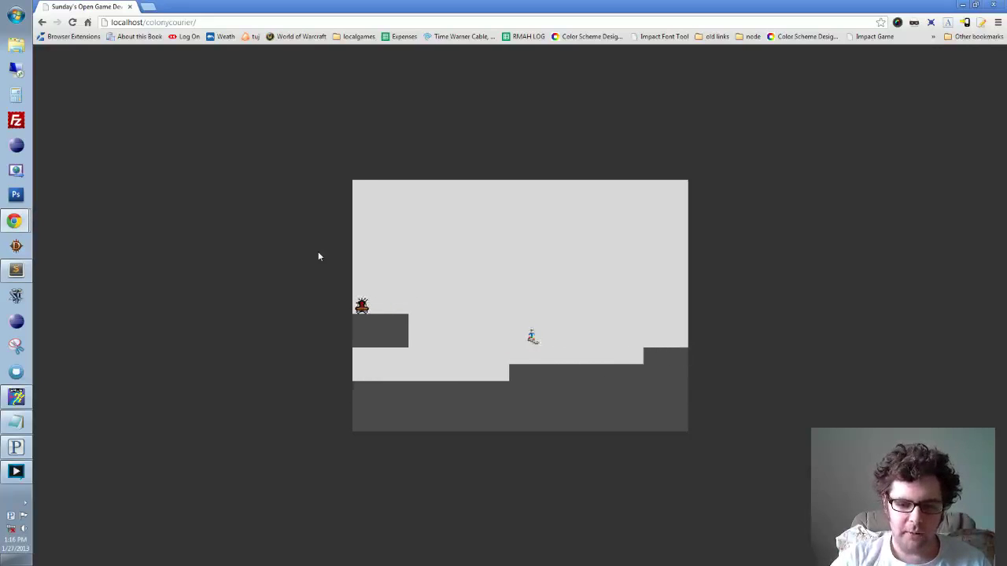
key("space")
key("space")
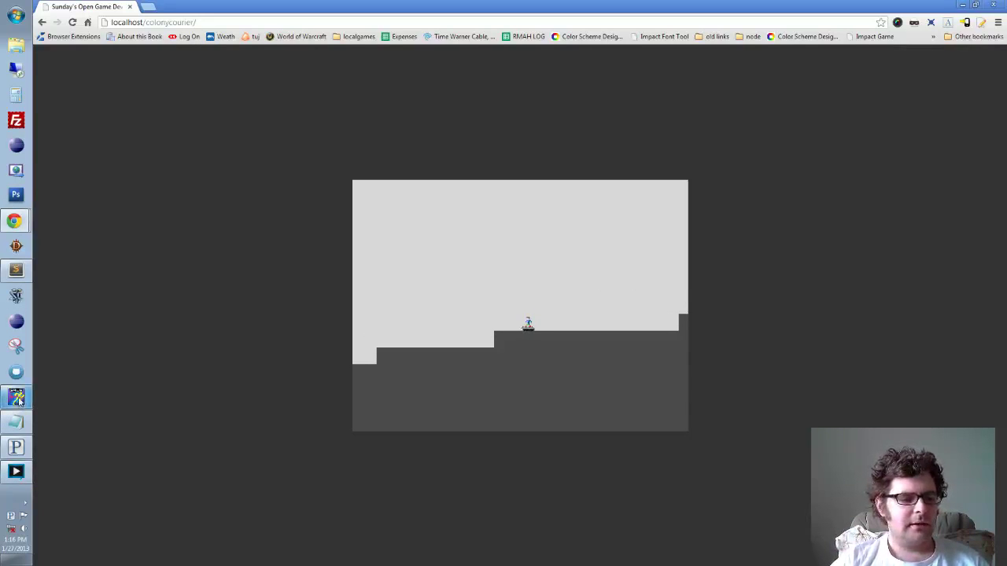
Switch to Sublime Text to examine the horizontal velocity condition that selects the startrun animation, and return to GraphicsGale
left_click(16, 270)
left_click(397, 320)
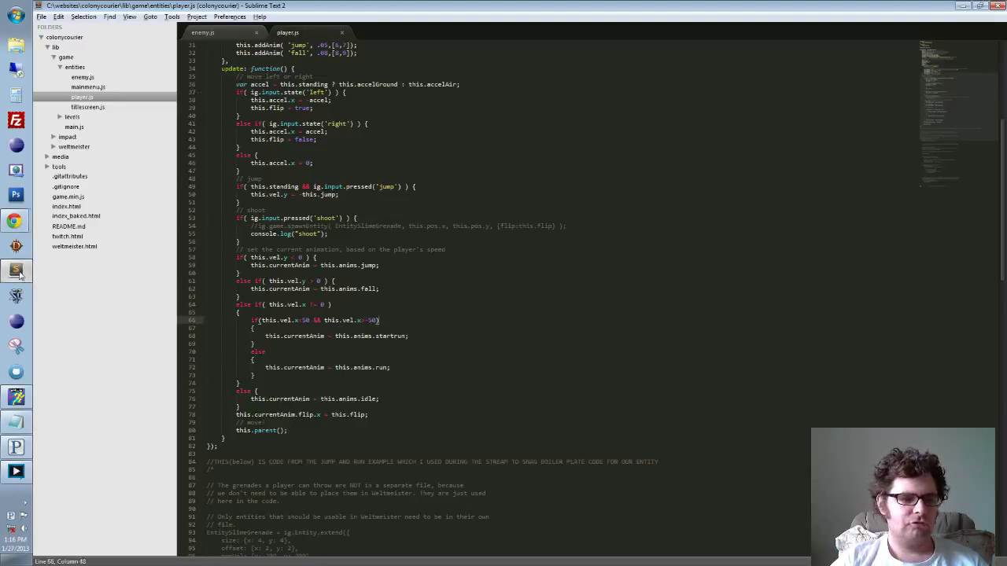
left_click(22, 398)
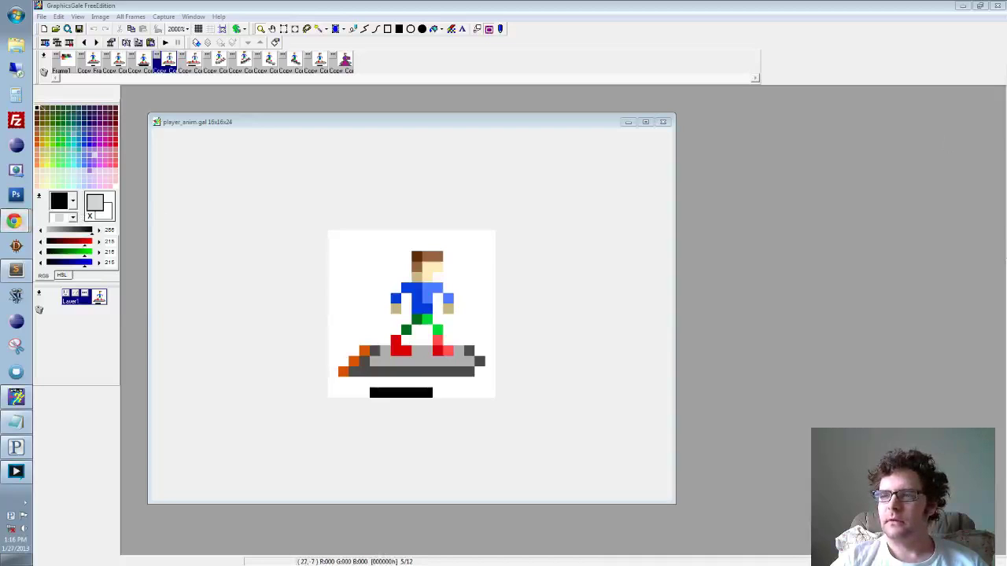
Switch to the Colony Courier [Prototype] Trello board and open the Enemy Prototype Art card to review its checklist
left_click_drag(1006, 205, 499, 1)
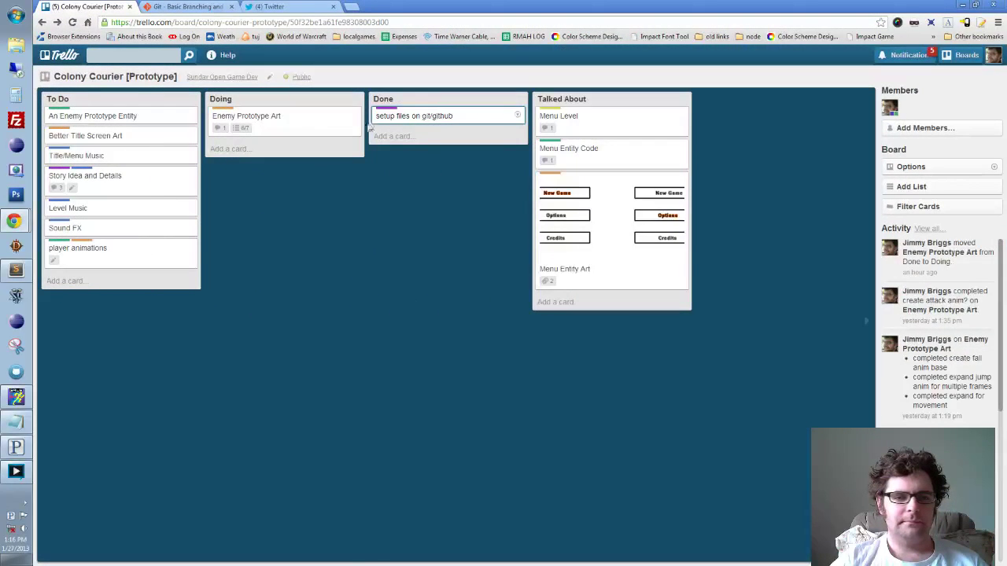
left_click(282, 120)
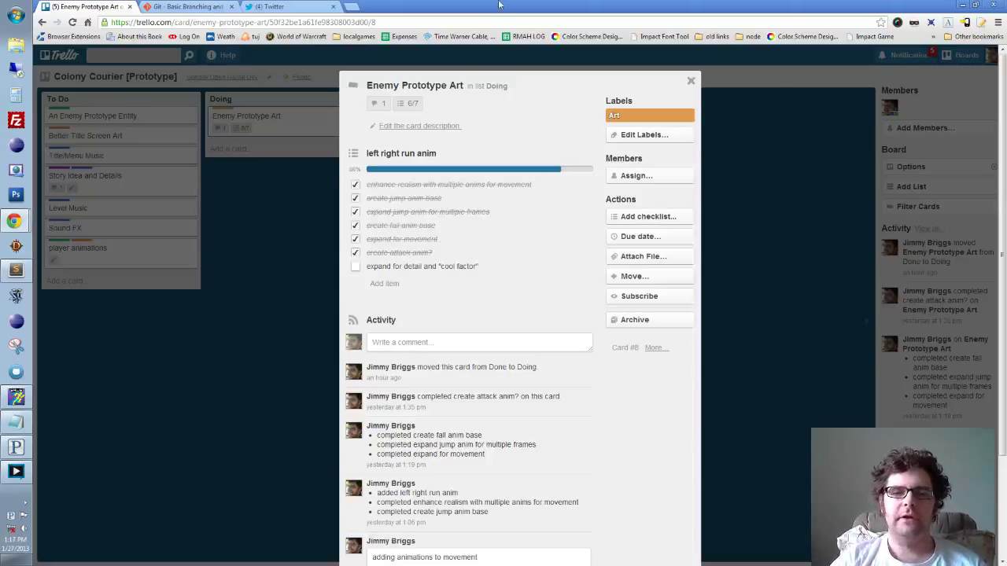
Switch back to GraphicsGale and alternate between frames 7 and 8 to preview the jump animation
key("alt+Tab")
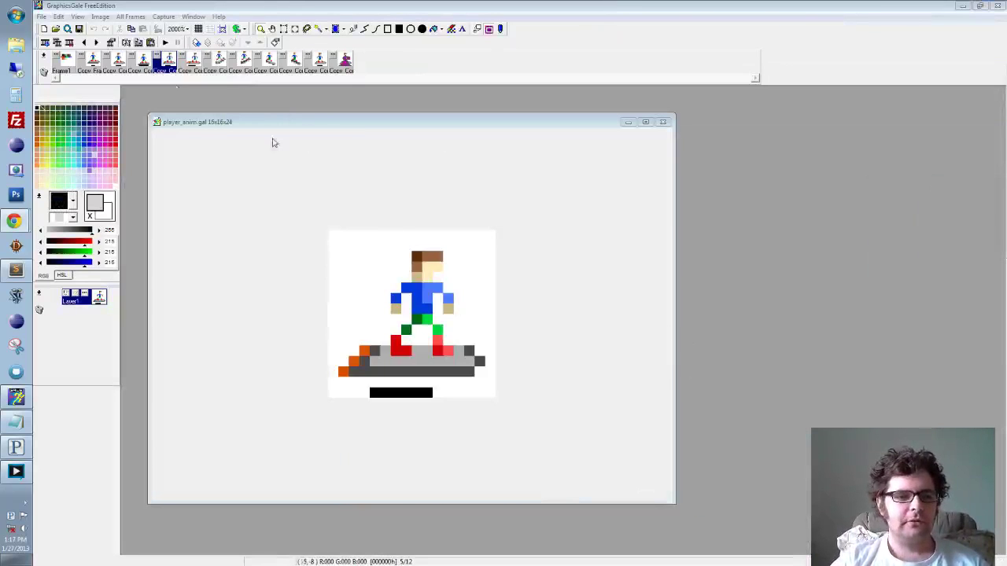
left_click(218, 61)
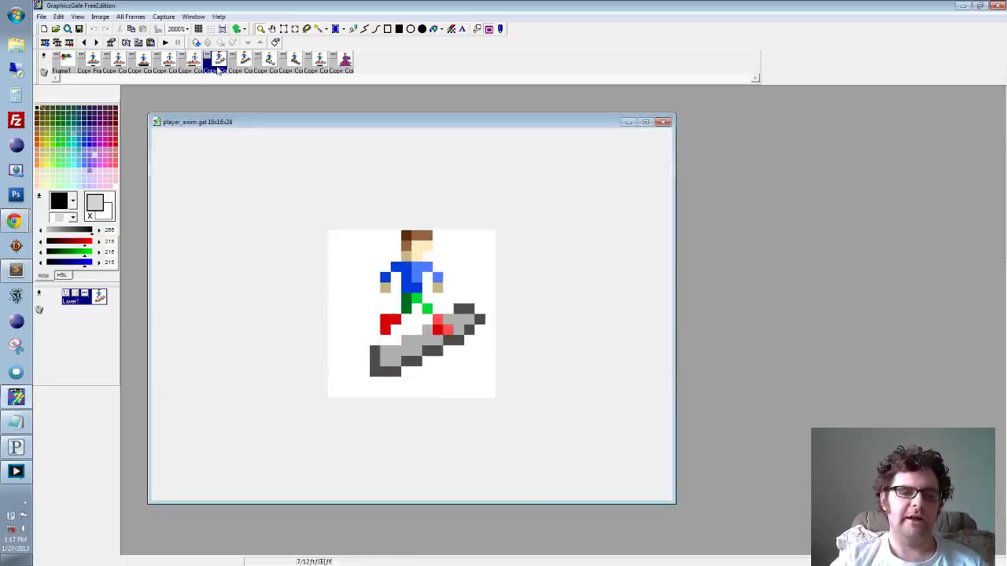
left_click(246, 62)
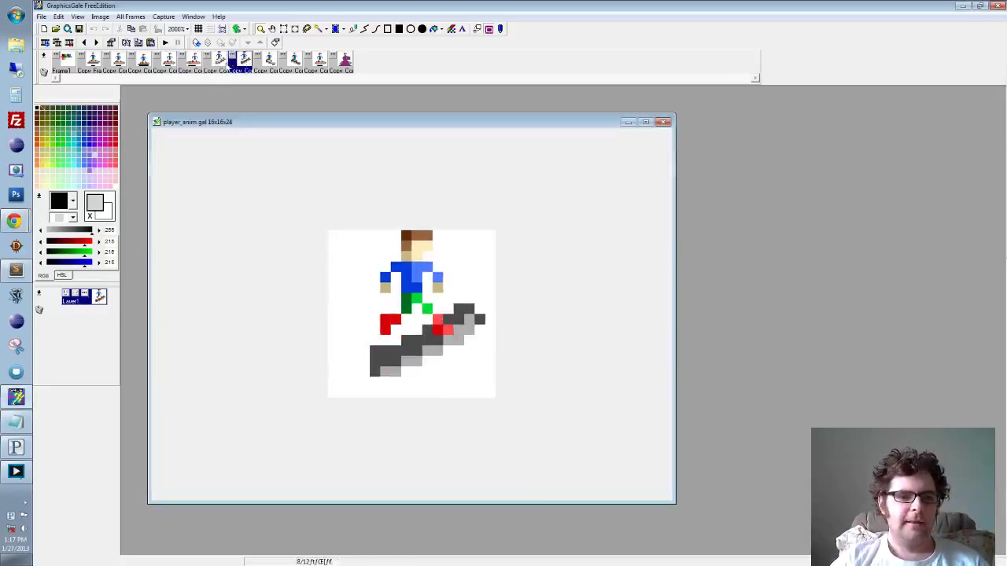
left_click(221, 63)
left_click(240, 63)
left_click(222, 63)
left_click(240, 63)
left_click(222, 63)
left_click(240, 63)
left_click(222, 63)
left_click(240, 63)
left_click(222, 66)
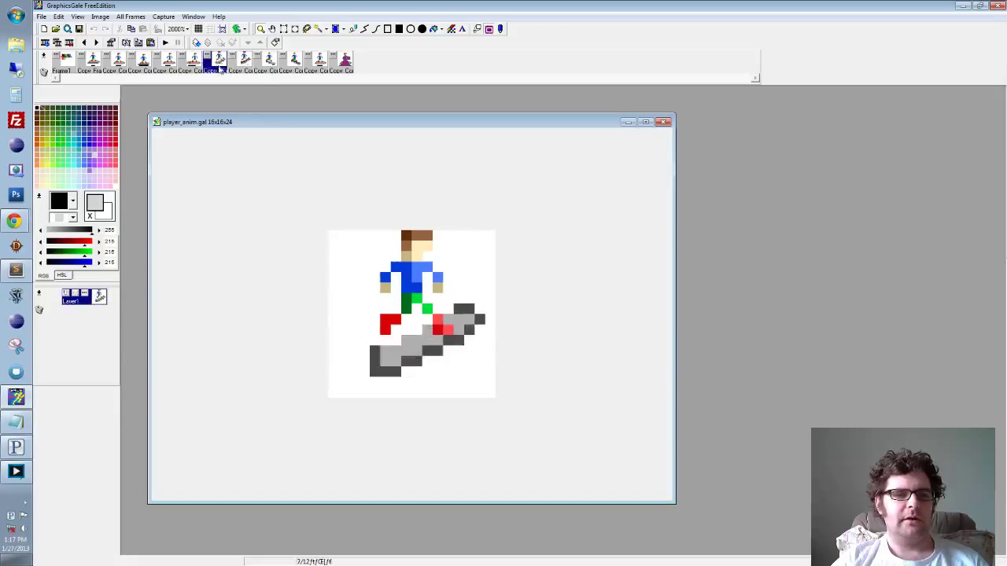
left_click(242, 64)
left_click(220, 67)
left_click(240, 65)
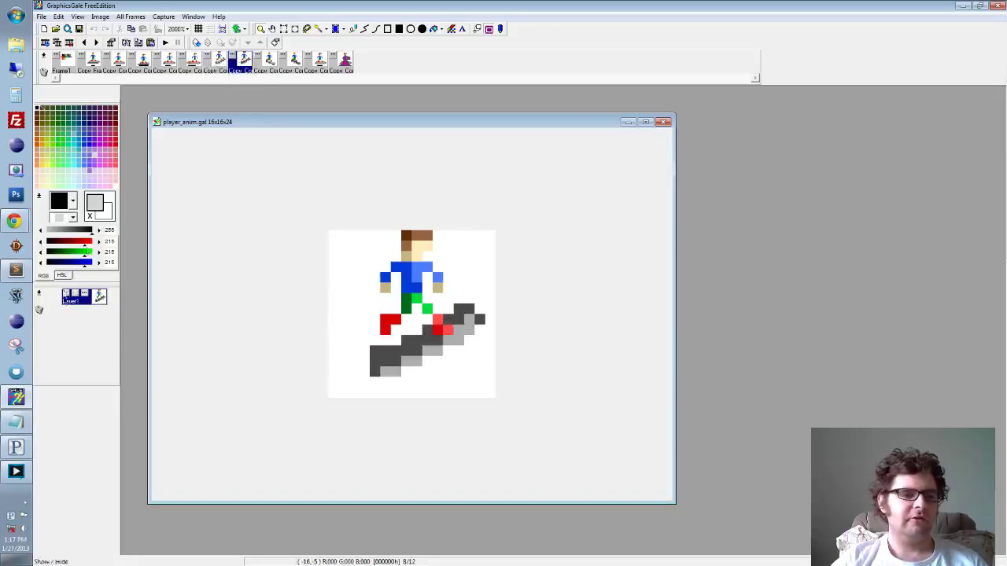
Switch to Sublime Text and examine the jump addAnim definition in the init function
left_click(16, 270)
left_click(426, 162)
scroll(293, 279, "up", 7)
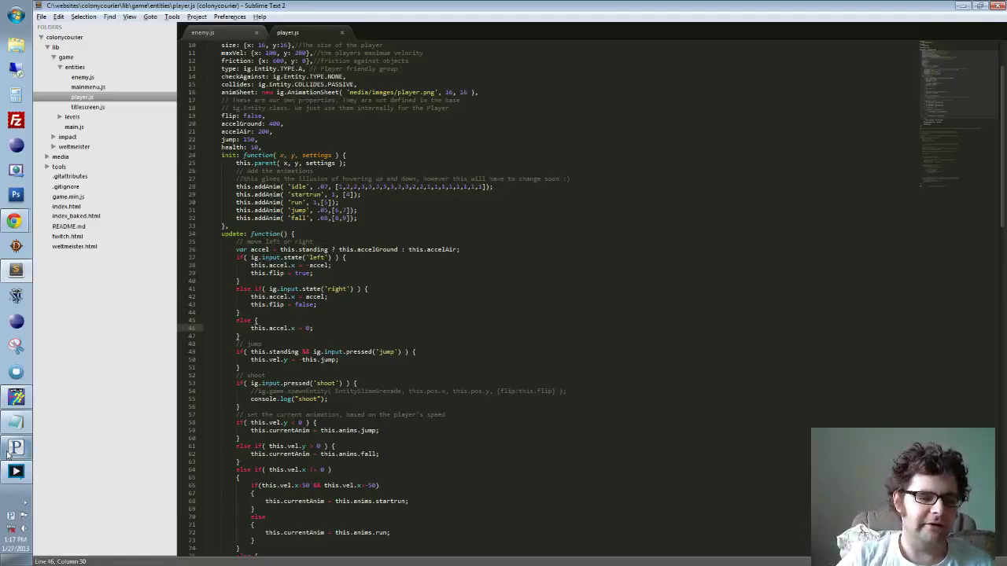
Switch to the game in Chrome, reload the page and start a new game
left_click(14, 221)
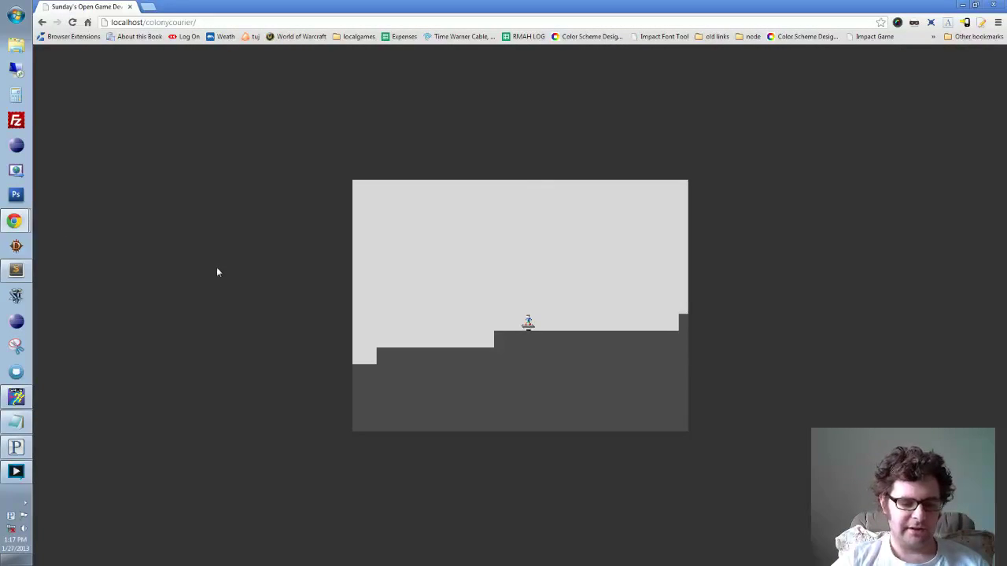
key("F5")
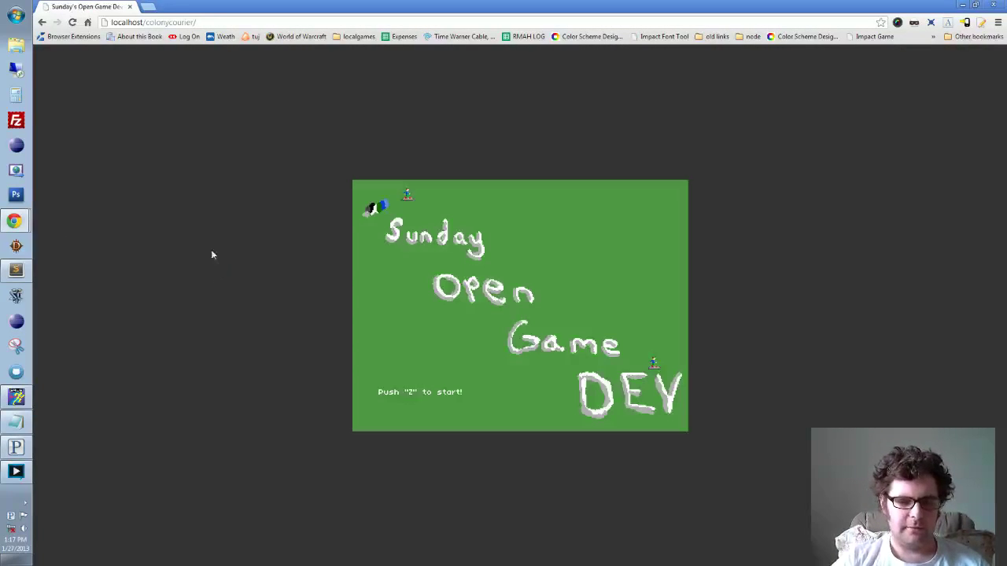
key("z")
key("z")
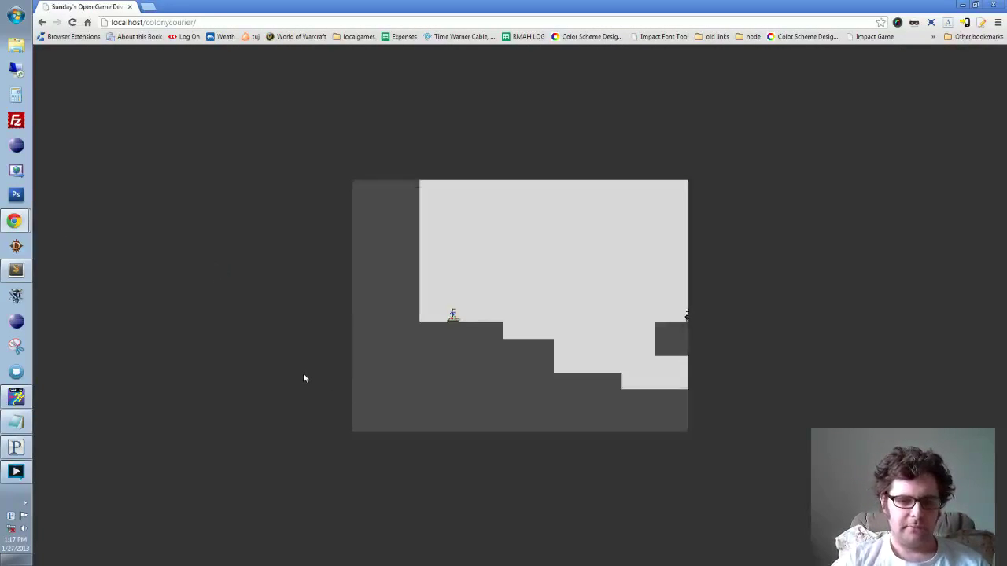
Move the player right through the level and jump repeatedly to observe the jump and fall animations
key("Right")
key("x")
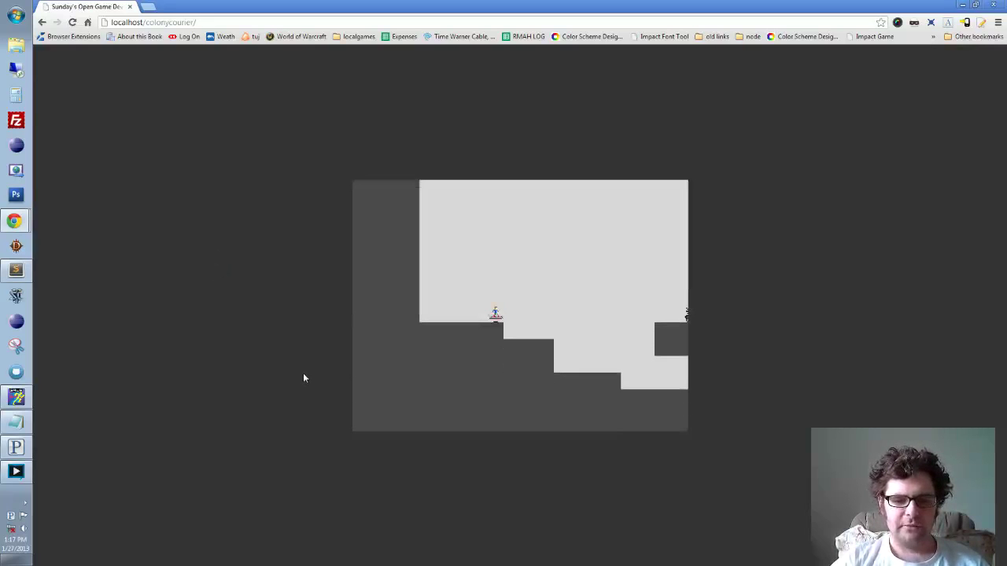
key("Right")
key("Right")
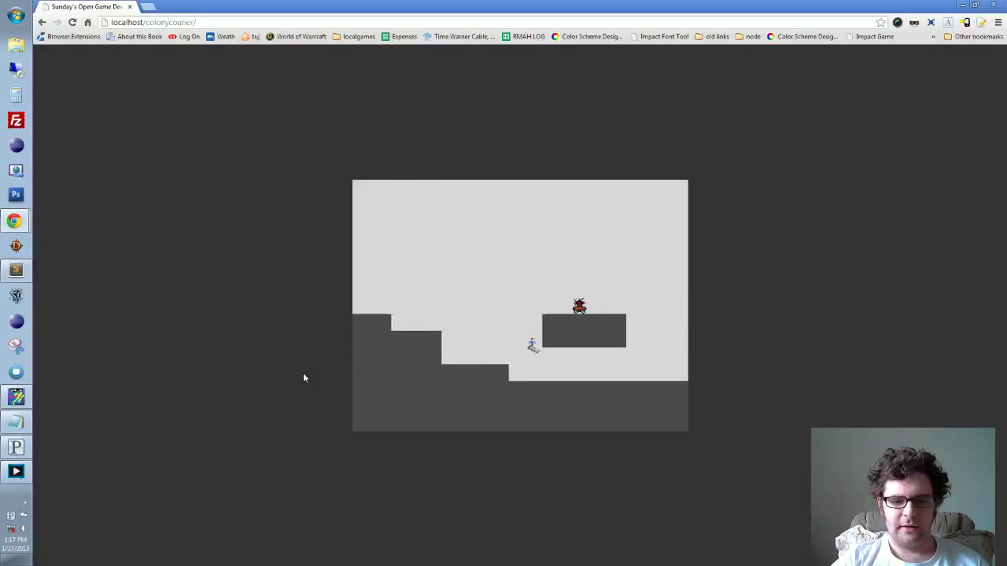
key("Right")
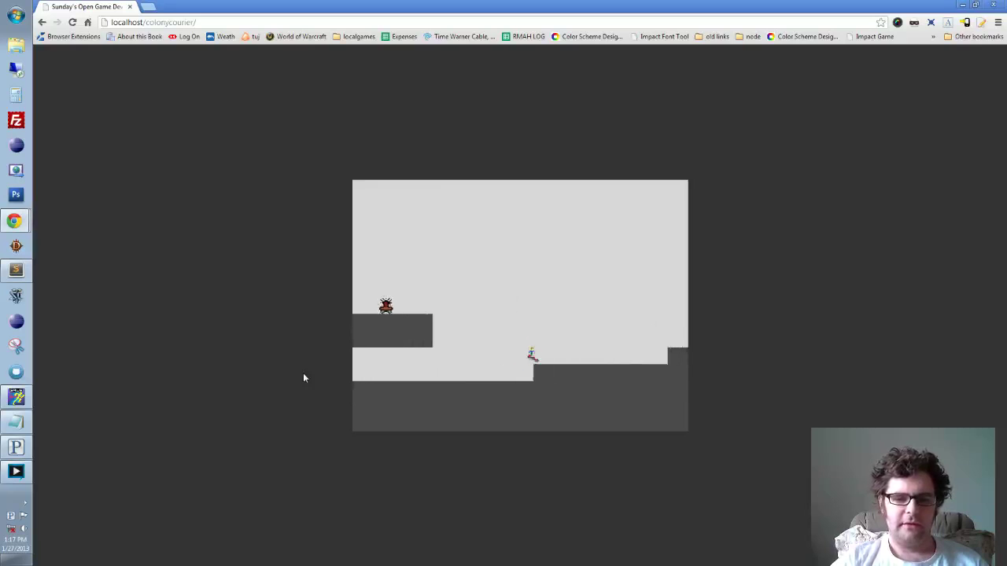
key("z")
key("Right")
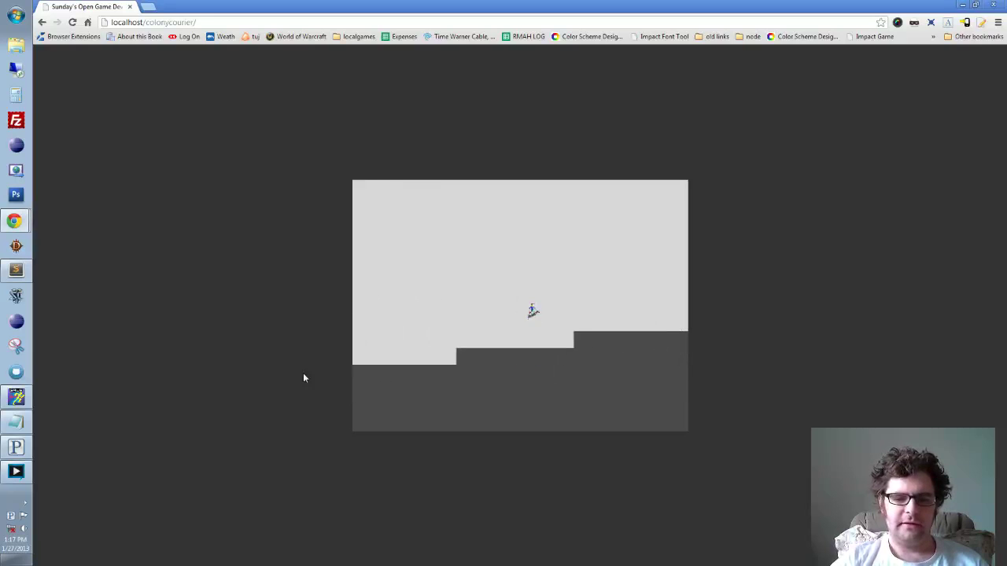
key("Right")
key("z")
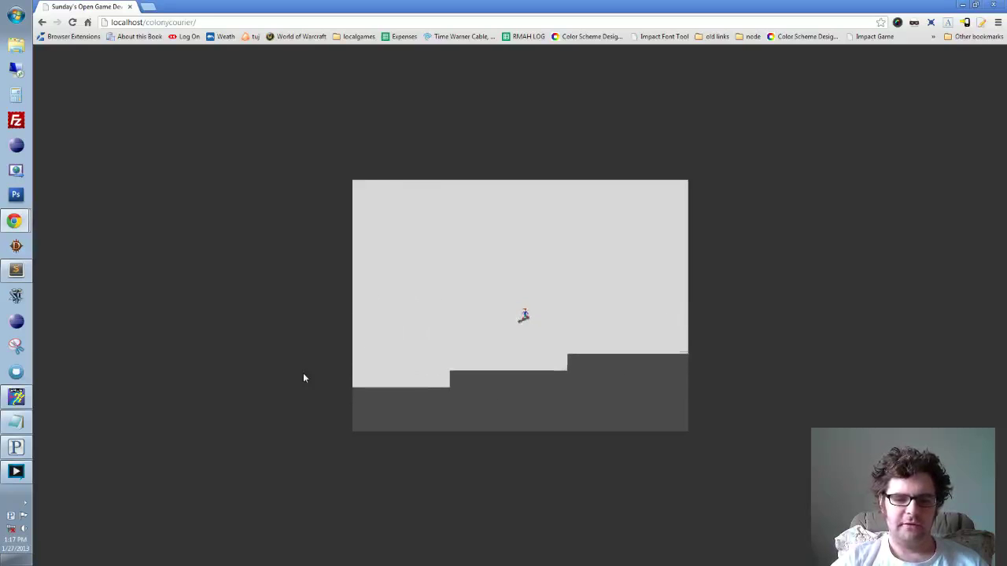
Switch to Sublime Text, reduce the jump animation's frame list to [6] and save player.js
left_click(15, 270)
key("Down")
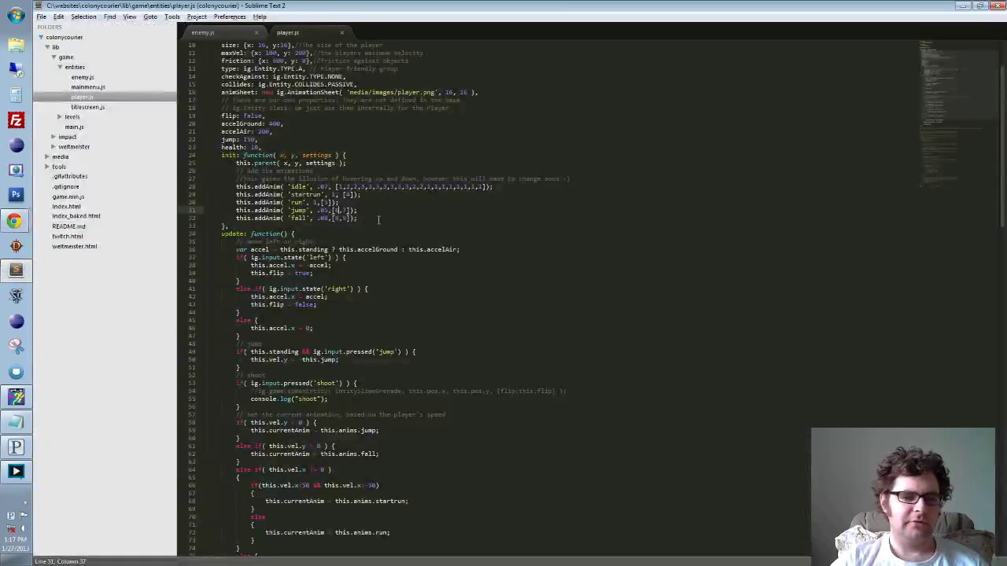
key("BackSpace")
key("BackSpace")
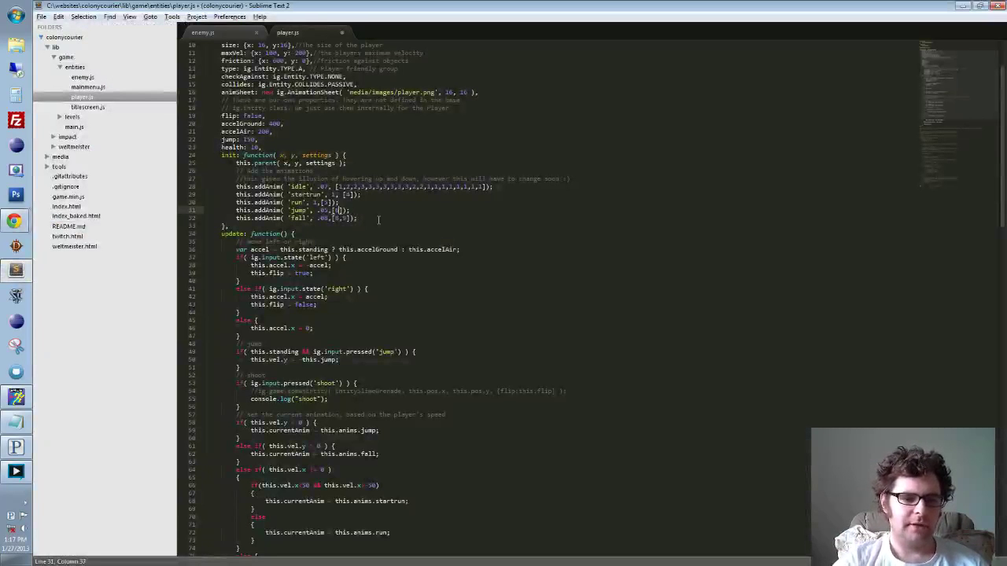
key("ctrl+s")
Switch to Chrome, reload the game and play a new game to test the single-frame jump animation
key("alt+Tab")
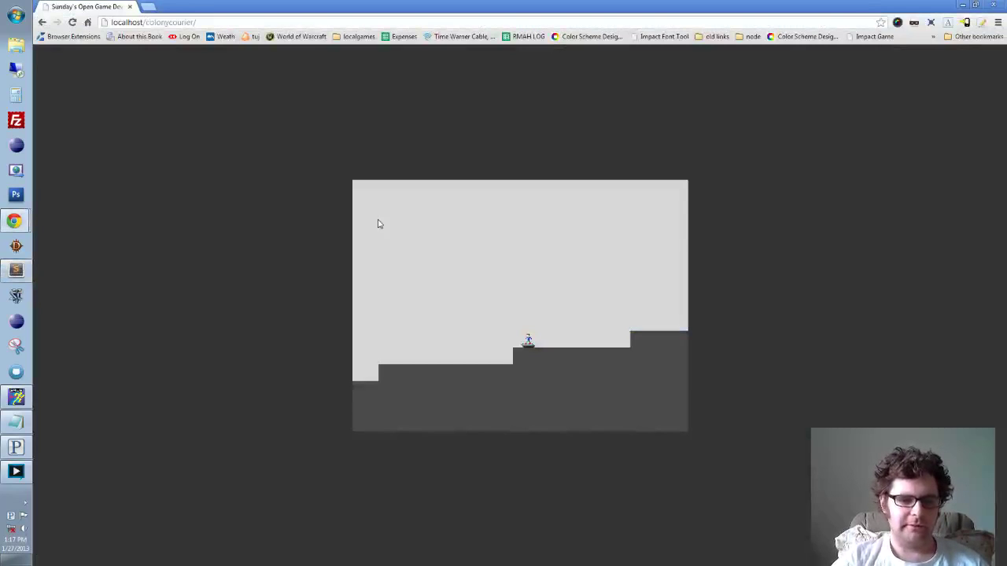
key("F5")
key("x")
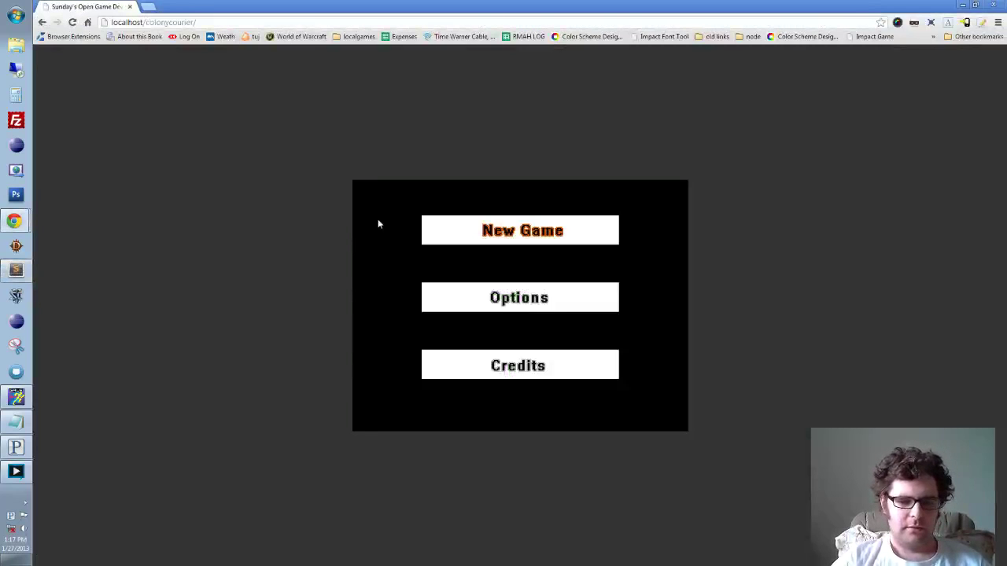
key("x")
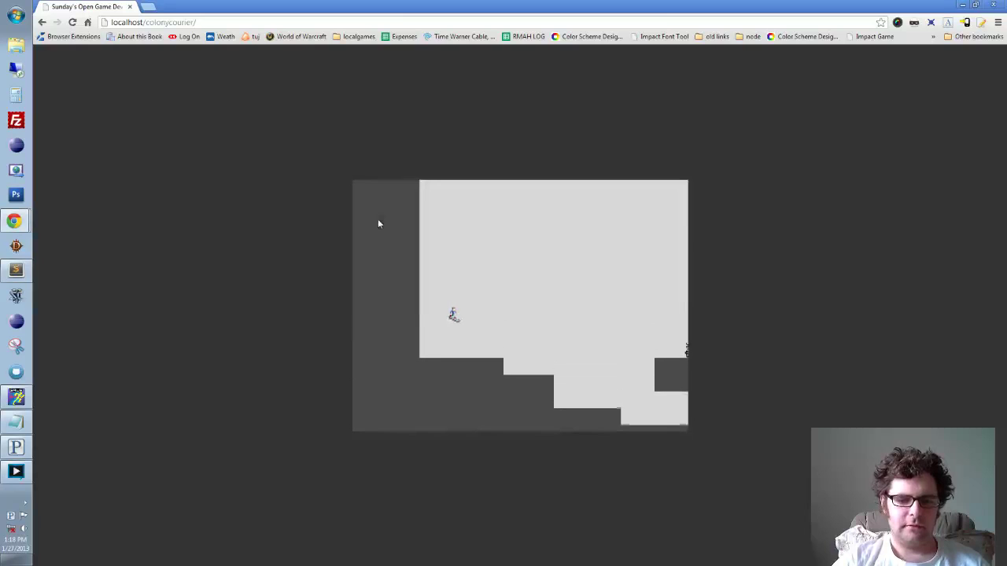
key("Right")
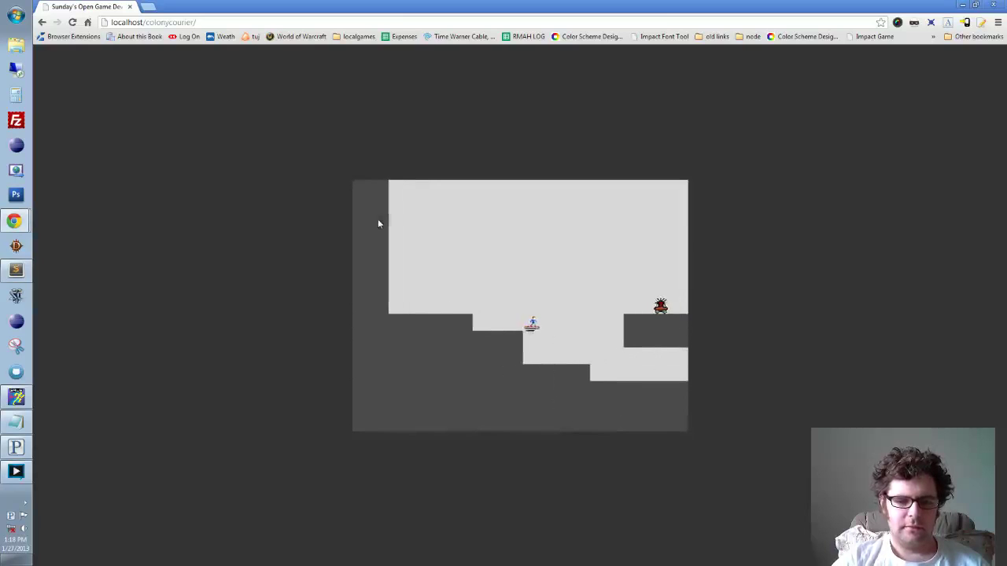
key("x")
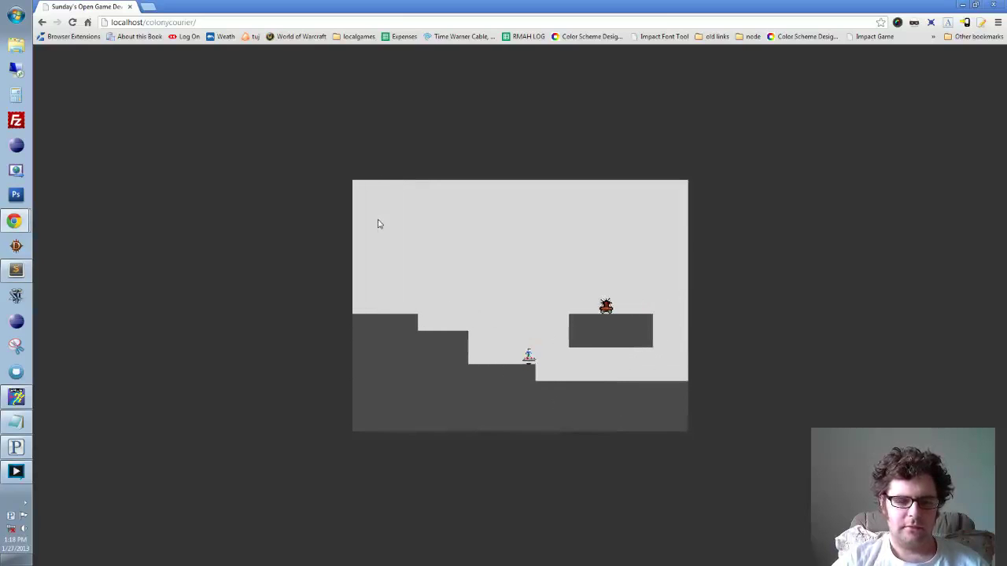
Switch to Sublime Text, reduce the fall animation's frame list to [8] and save player.js
key("alt+Tab")
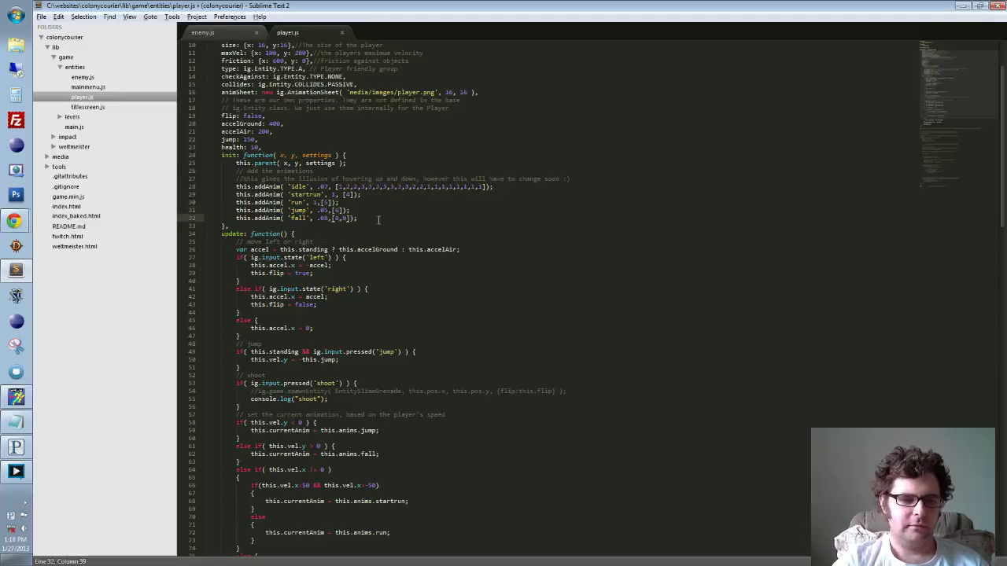
key("ctrl+s")
Switch to Chrome, reload the game page and start a new game
key("alt+Tab")
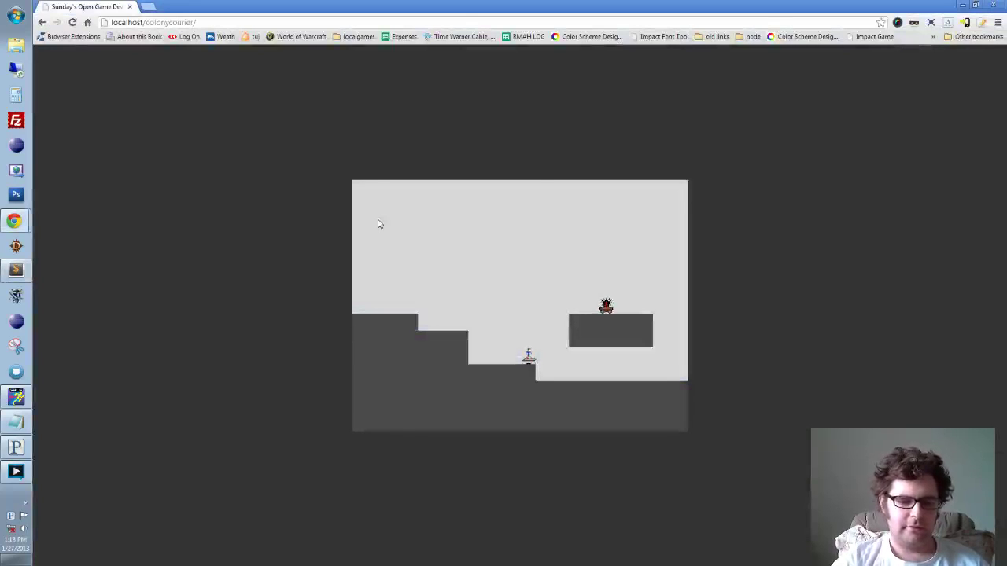
key("x")
key("F5")
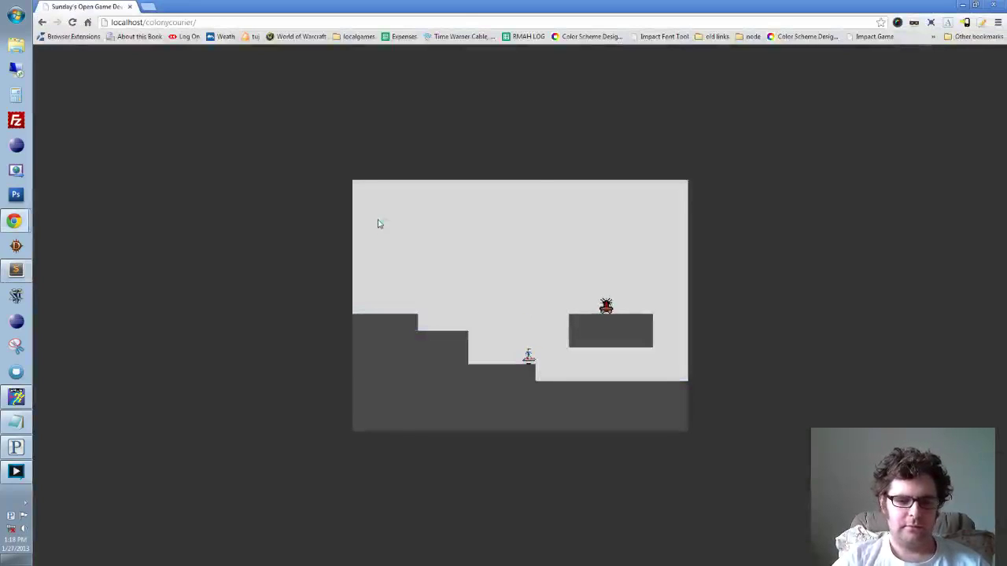
key("c")
key("x")
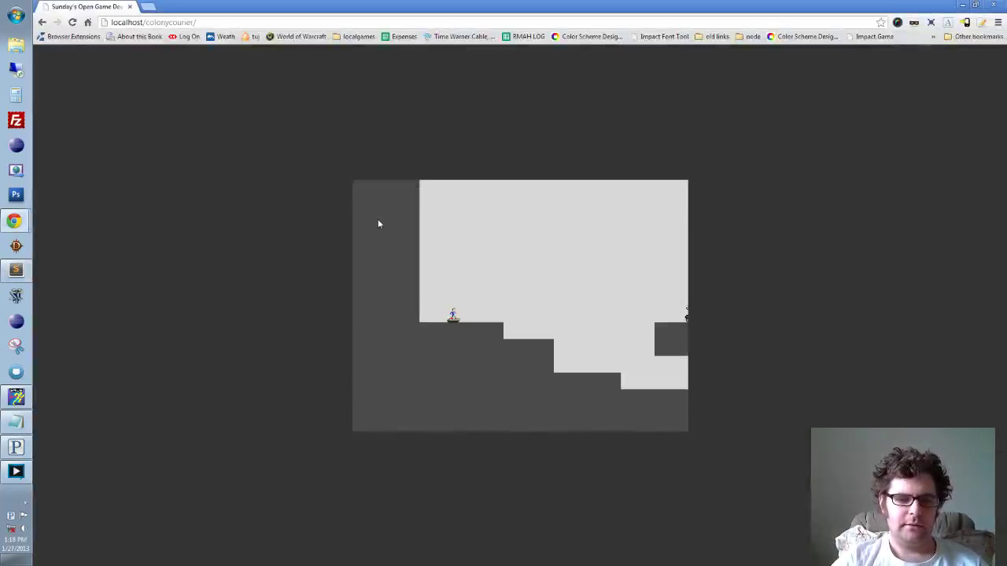
Move the player right through the level with repeated jumps to examine the single-frame jump and fall animations
key("Right")
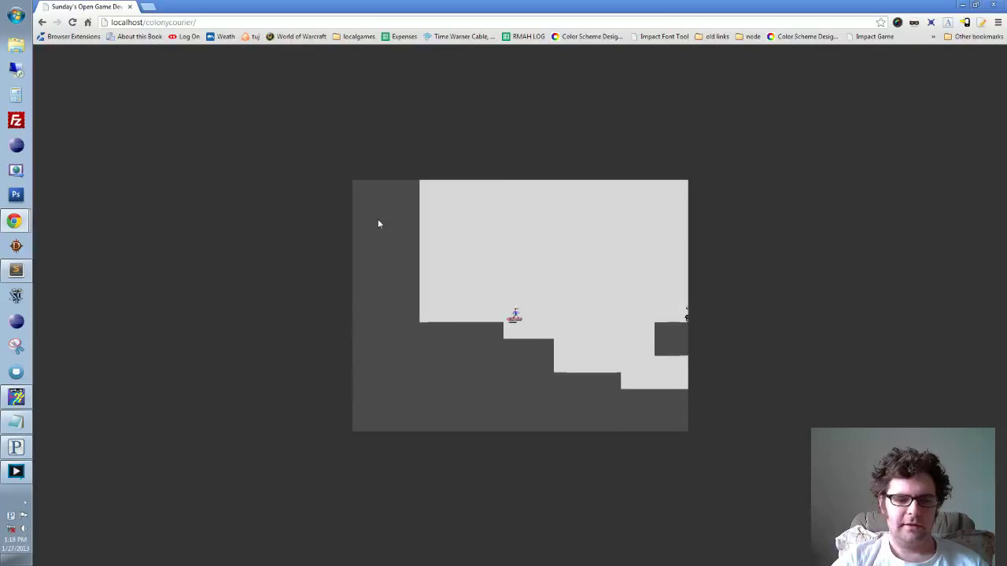
key("Right")
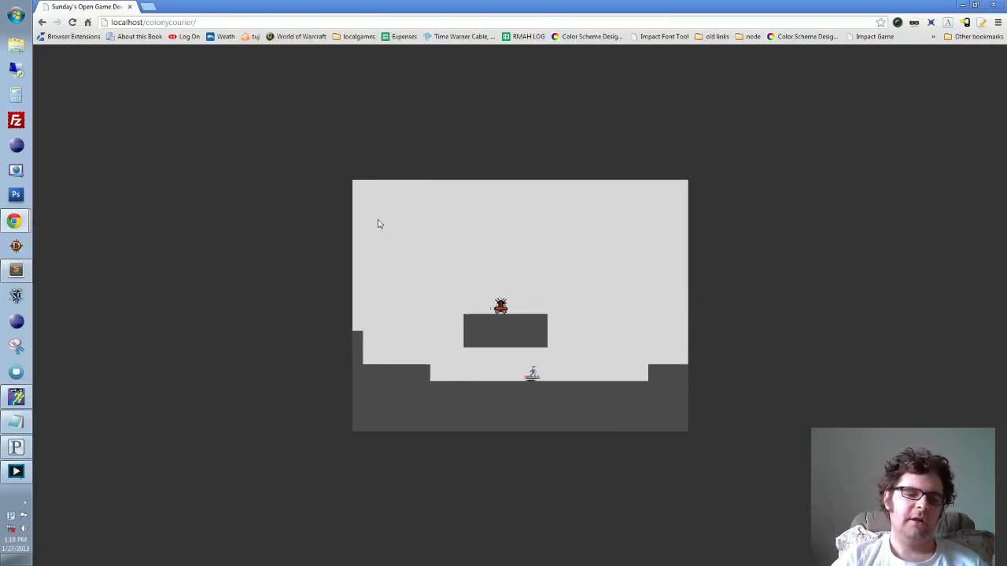
key("x")
key("Right")
key("x")
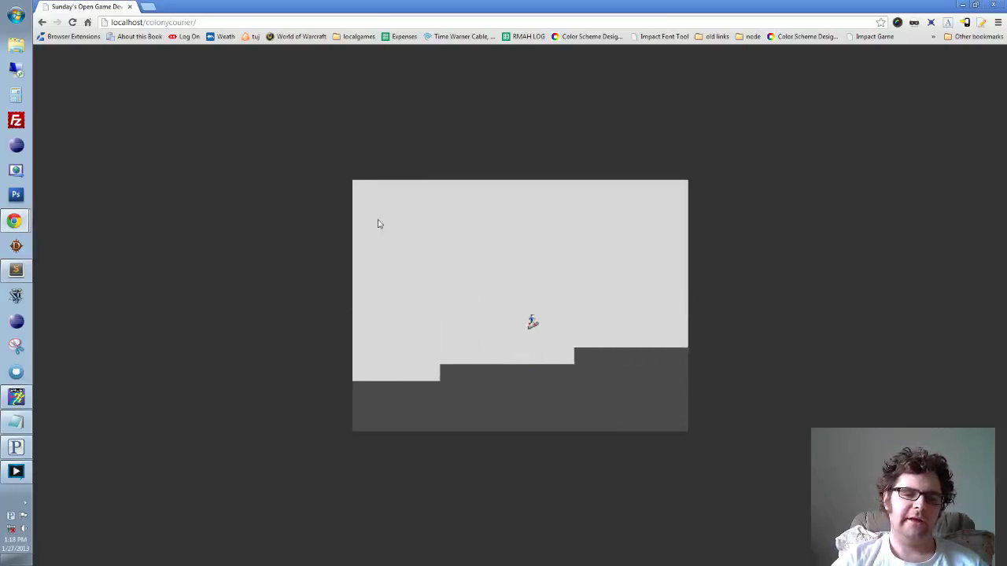
key("x")
key("Right")
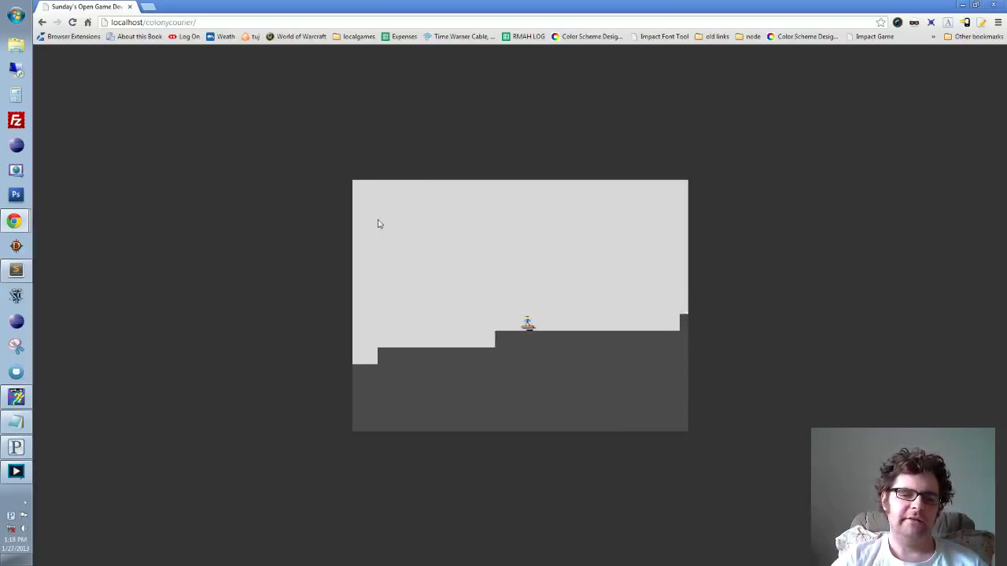
key("Right")
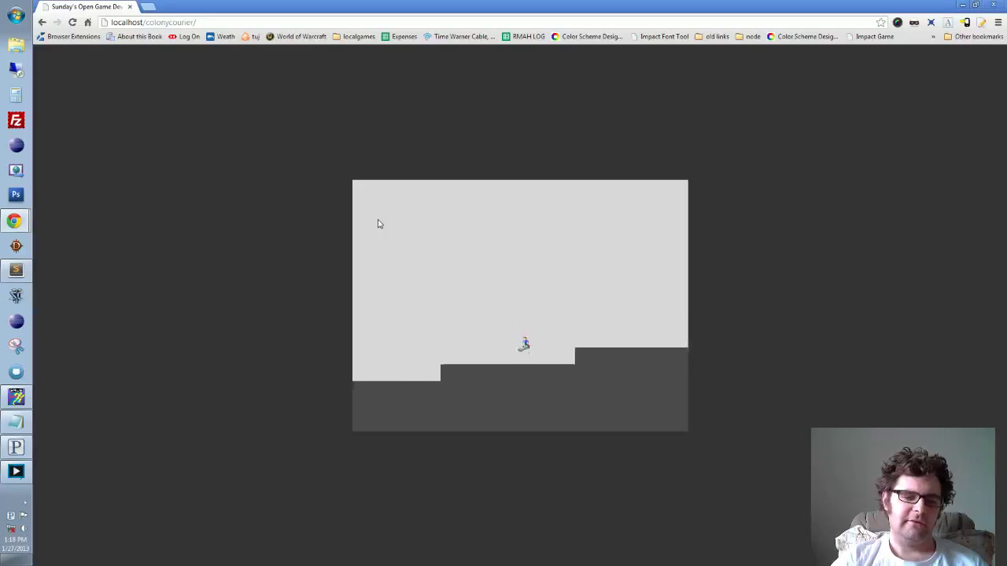
key("Right")
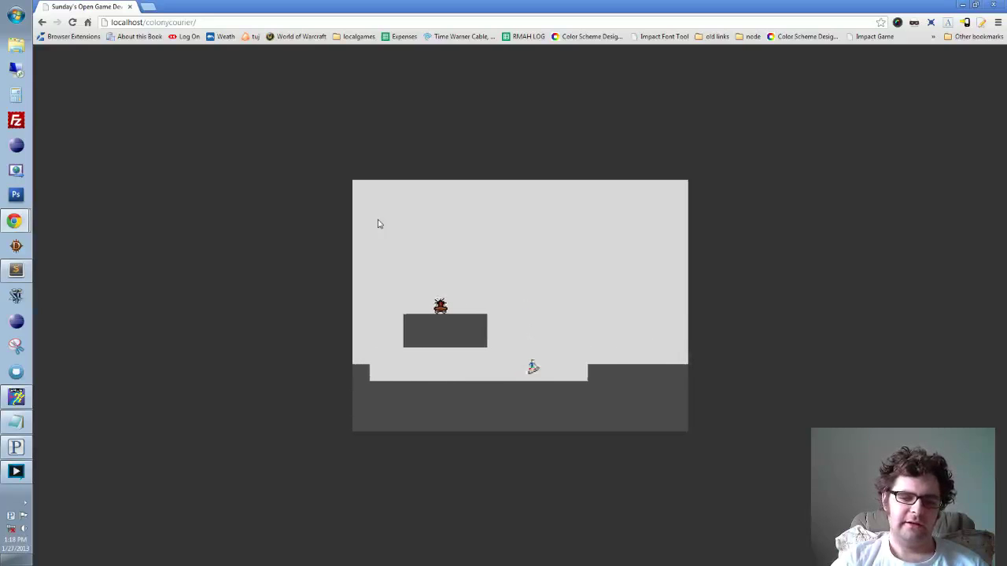
key("x")
key("Right")
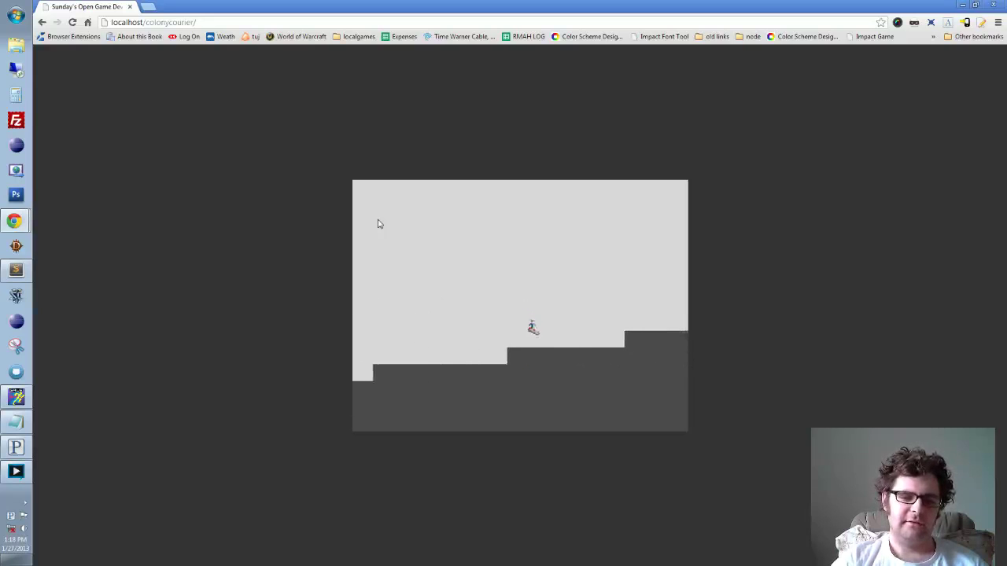
Switch to Sublime Text, undo the jump and fall edits to restore frame lists [6,7] and [8,9], and save player.js
key("alt+Tab")
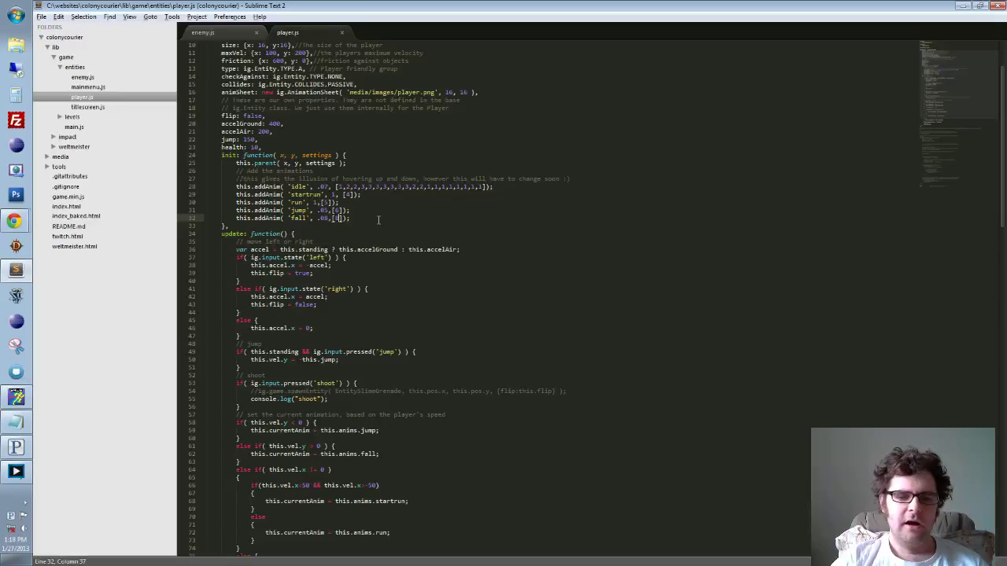
key("ctrl+z")
key("ctrl+z")
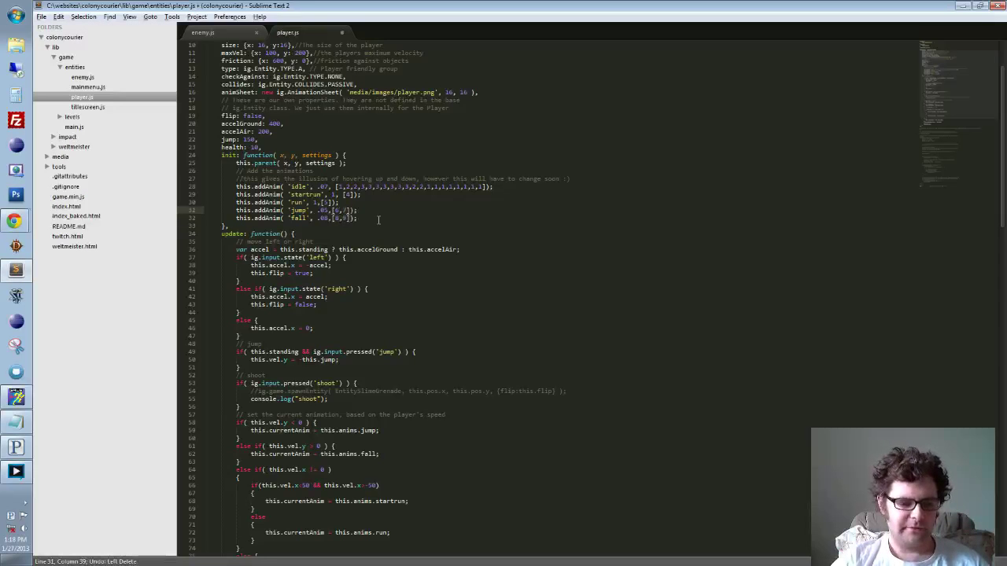
key("ctrl+s")
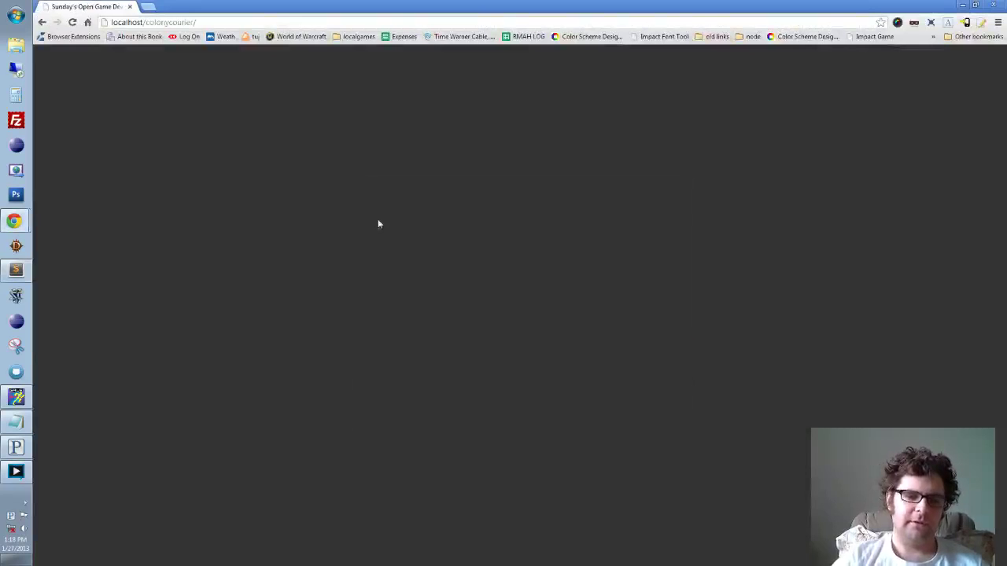
Switch to Chrome, reload the game and play a new game with repeated jumps to check the two-frame animations
key("z")
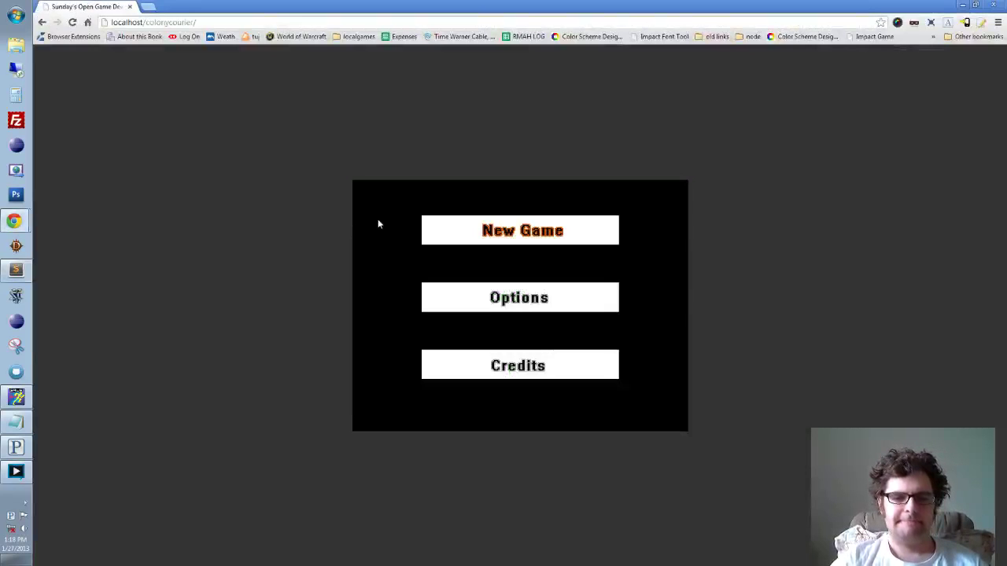
key("z")
key("Right")
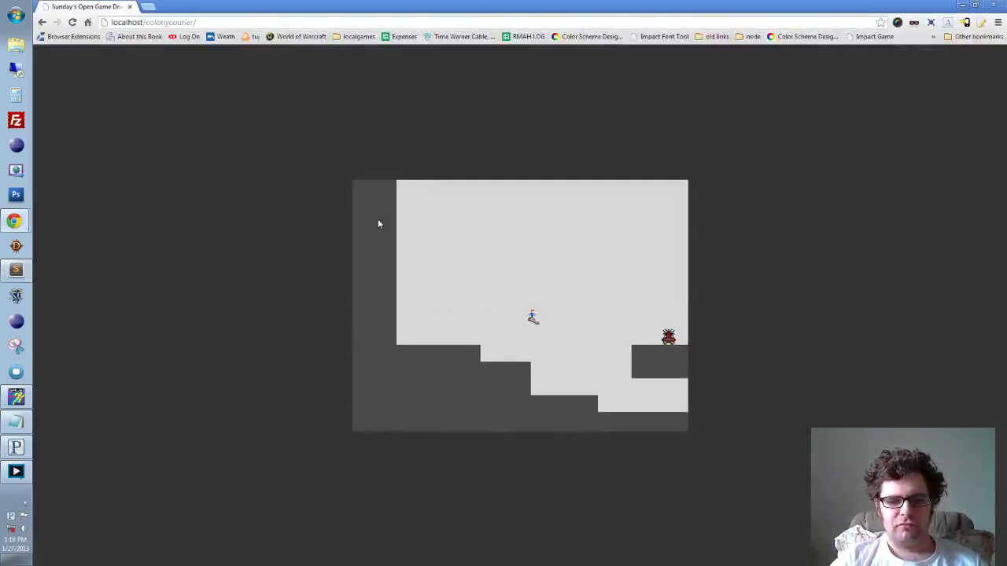
key("z")
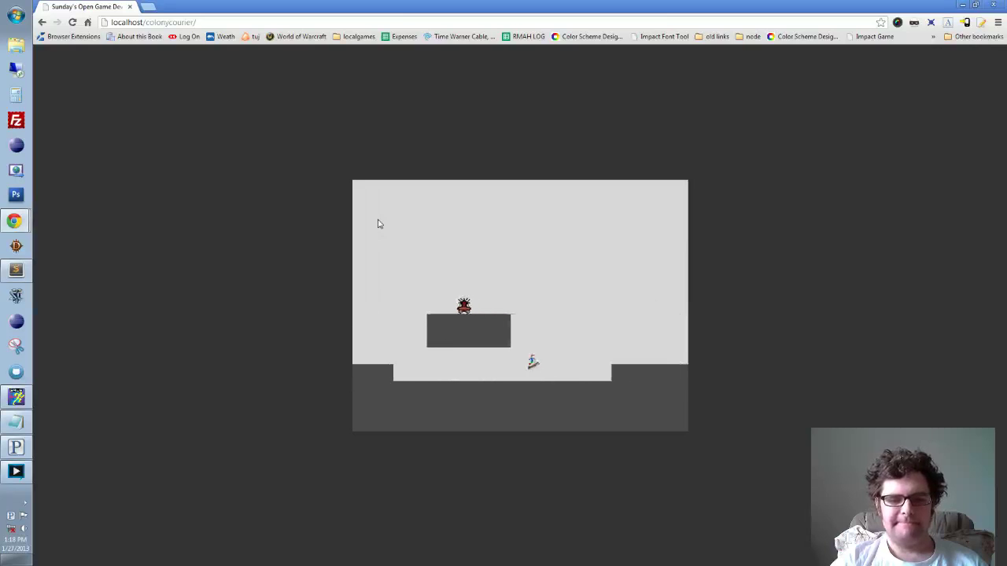
key("z")
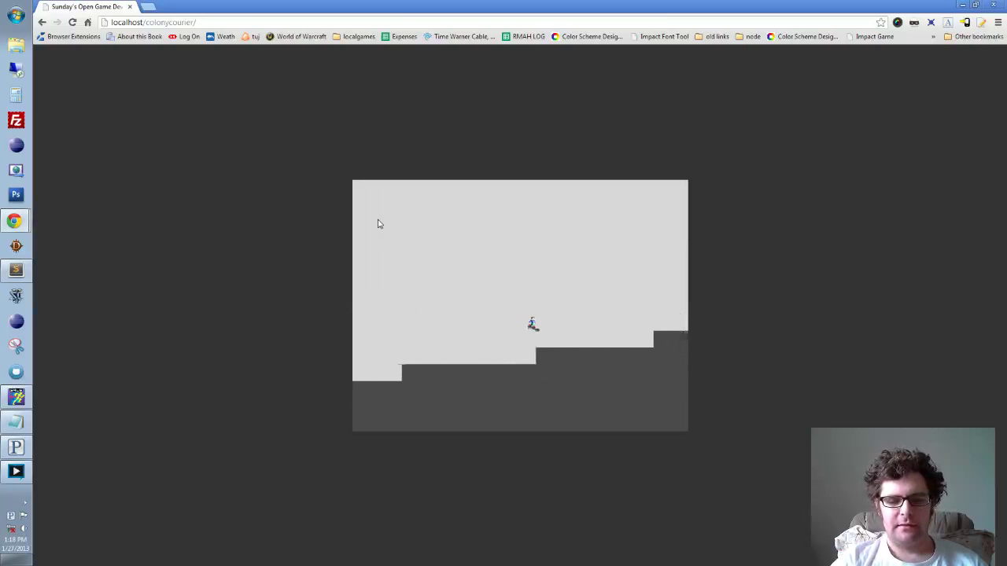
key("z")
key("z")
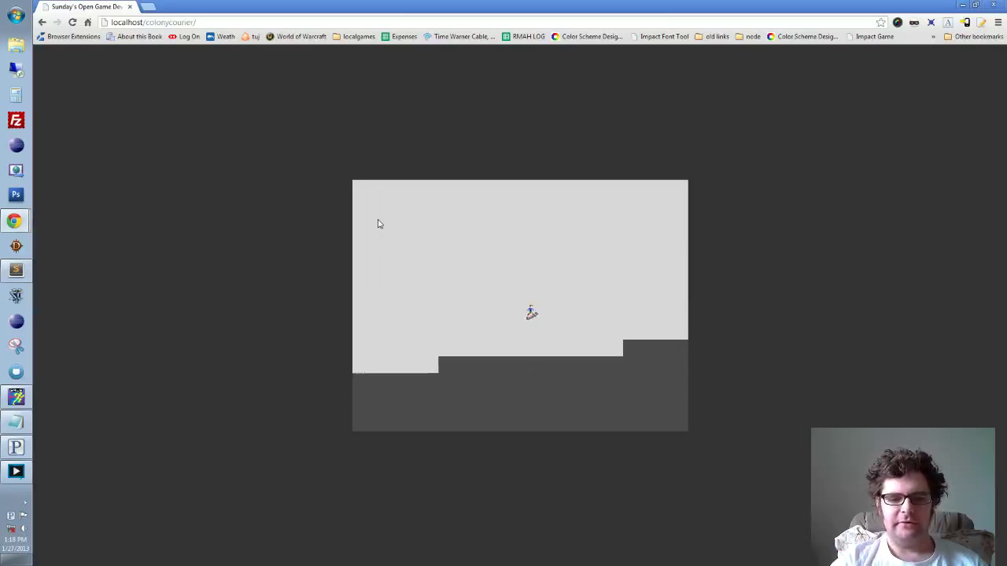
key("z")
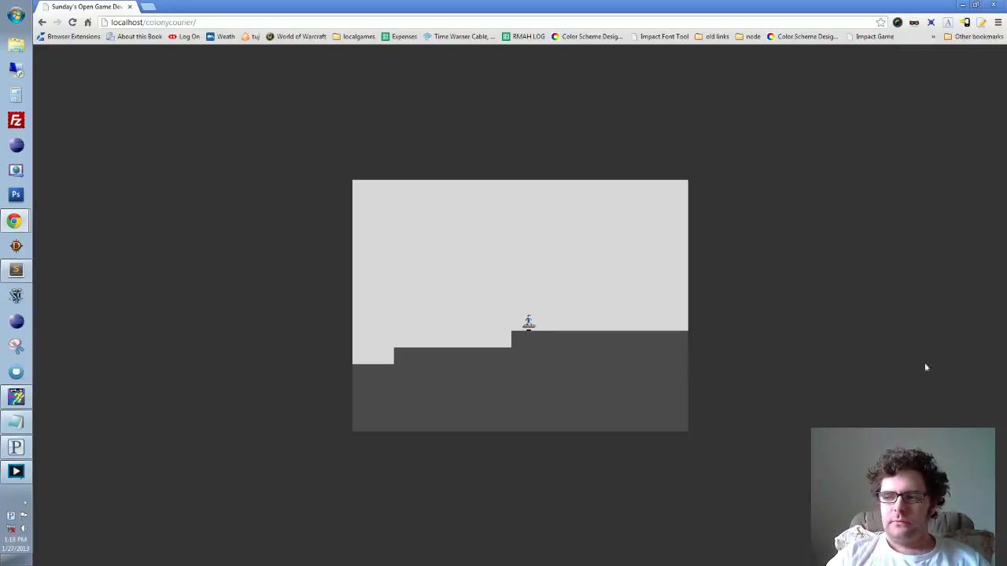
Switch to Sublime Text, set the player's jump property to 200 and save player.js
left_click(5, 272)
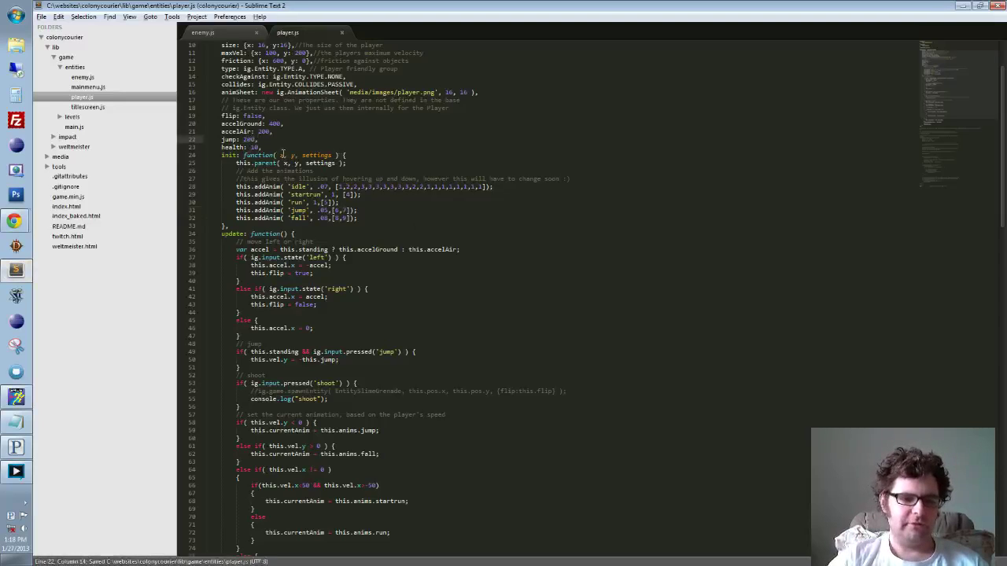
Switch to Chrome, reload the game and play a new game to test the player's jump height of 200
key("alt+Tab")
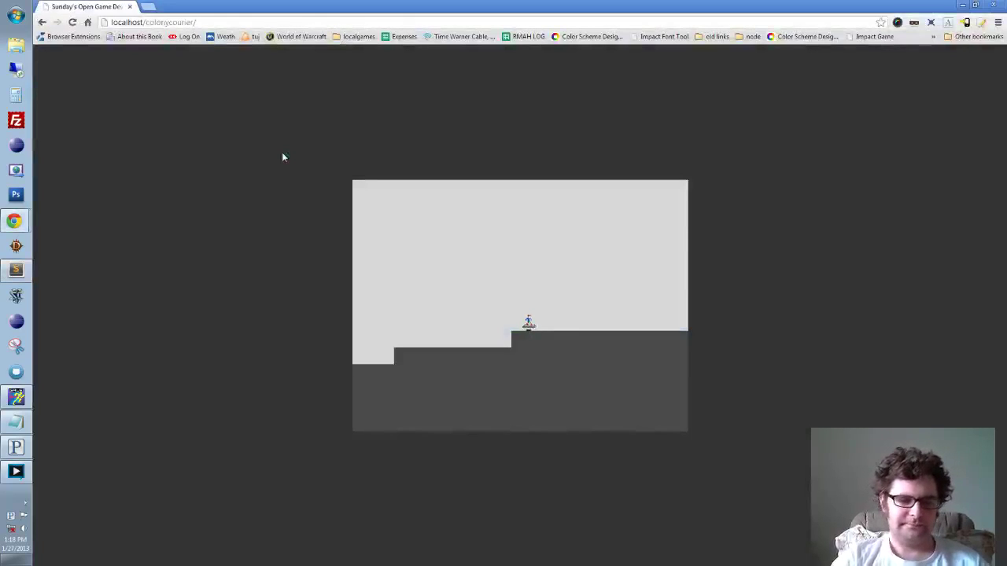
key("F5")
key("x")
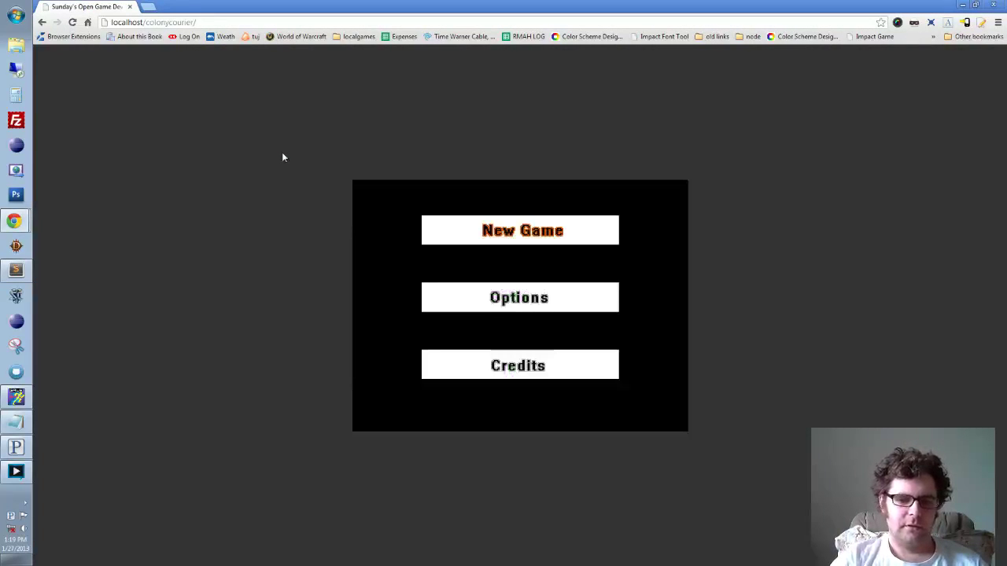
key("x")
key("Right")
key("x")
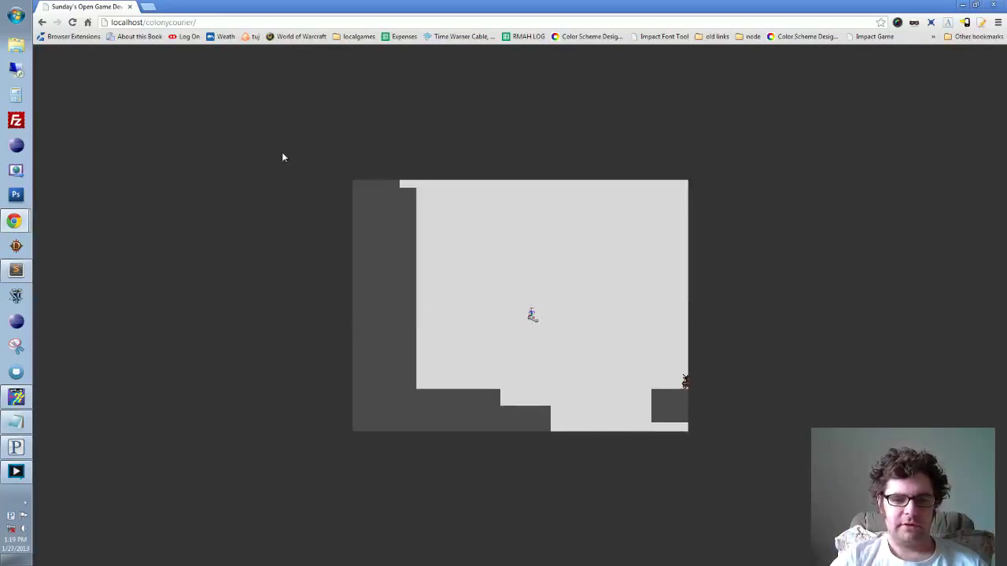
key("Right")
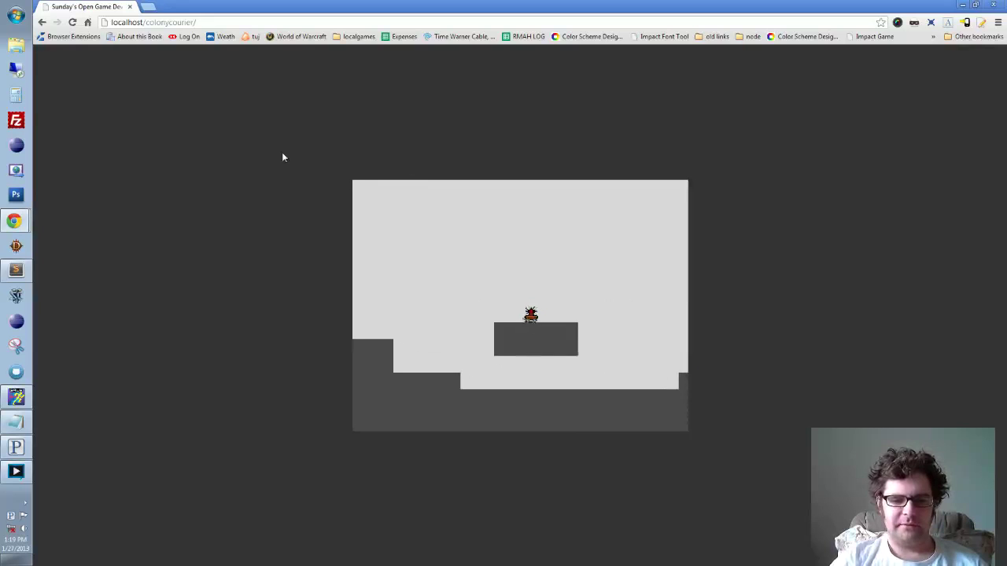
key("Left")
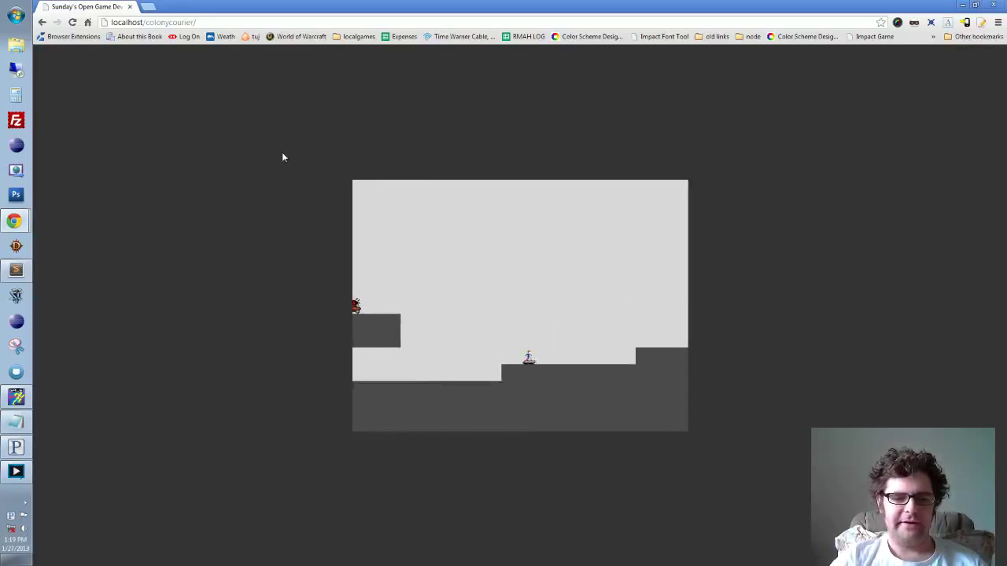
Switch to Sublime Text, set the player's jump property back to 150 and save player.js
key("alt+Tab")
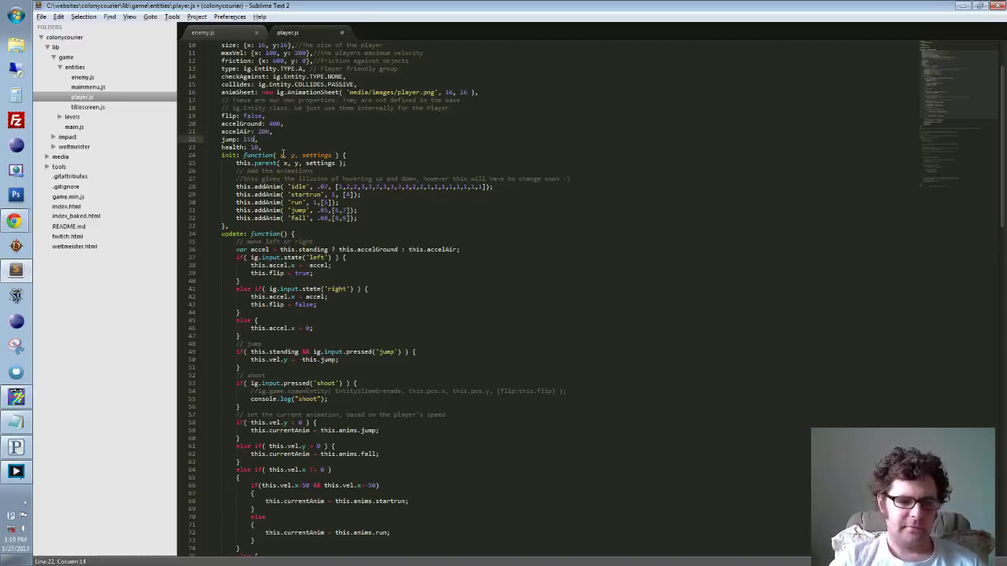
key("ctrl+s")
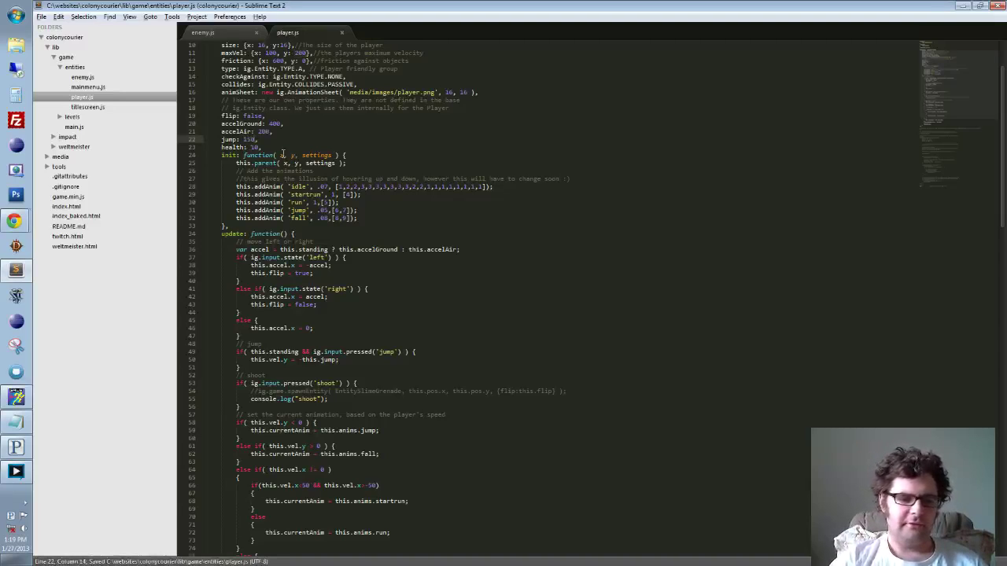
Switch to Chrome, reload the page and start a new game with the jump value of 150
key("alt+Tab")
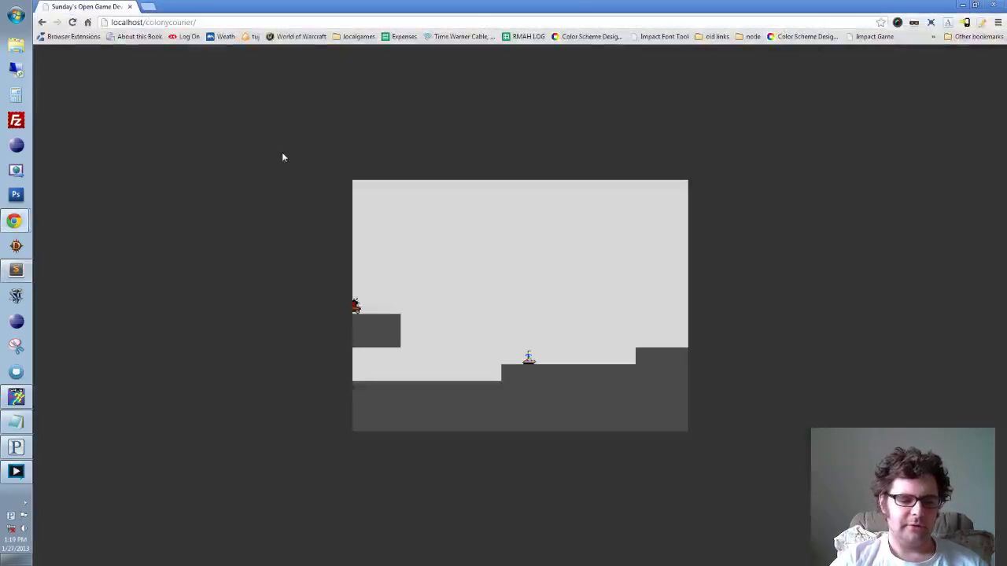
key("x")
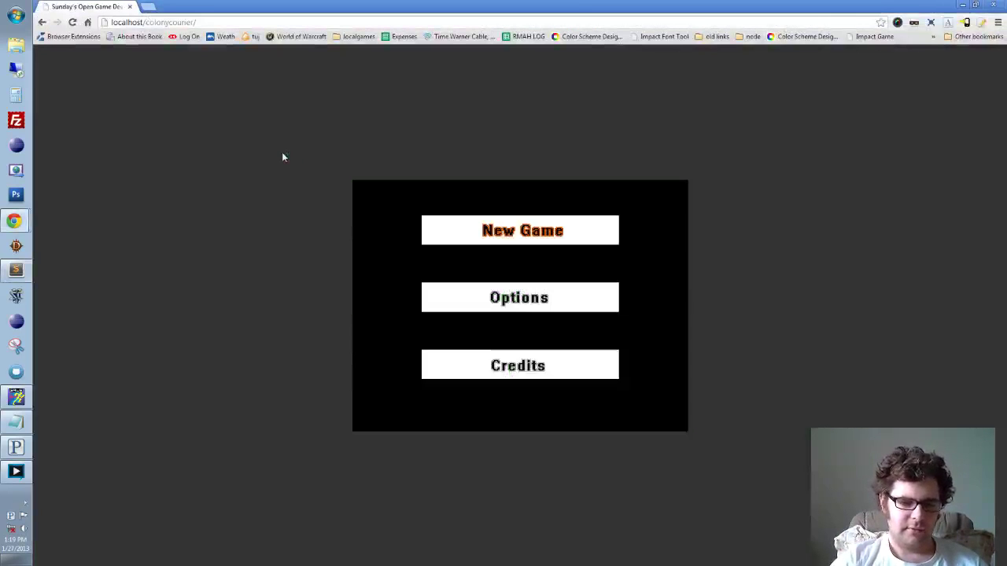
key("x")
key("x")
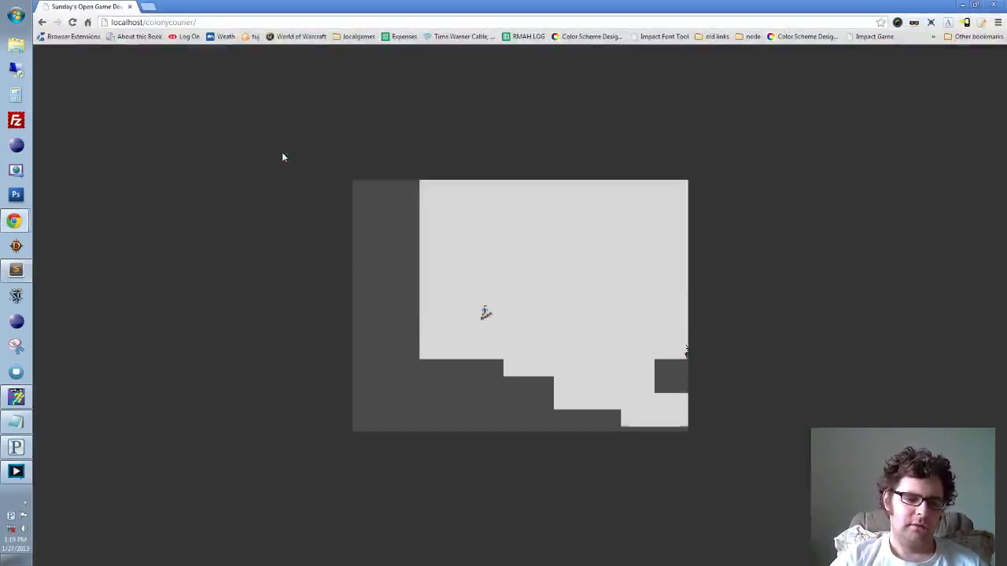
Jump the player repeatedly while changing direction on the stepped ground to examine the jump and fall animations both ways
key("Right")
key("x")
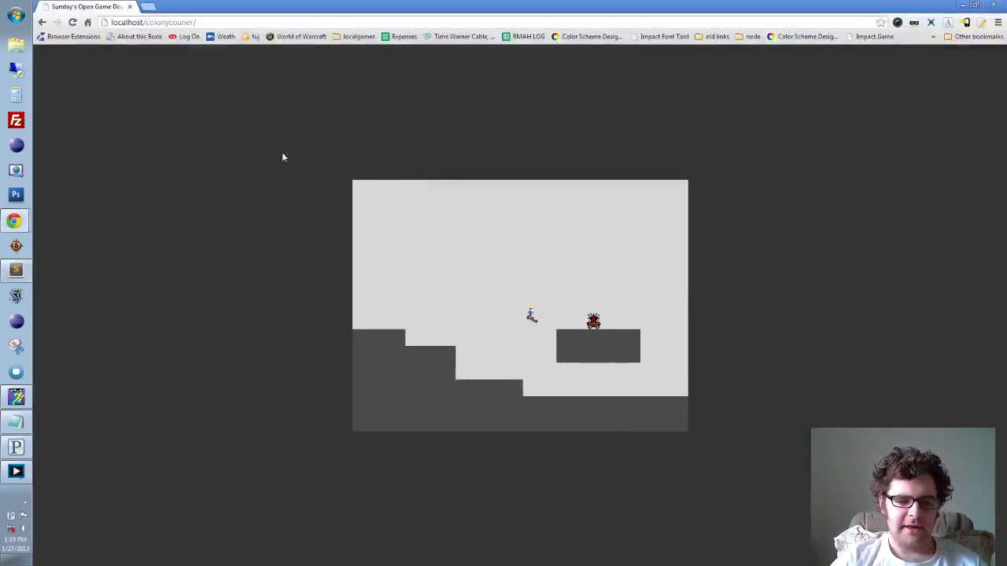
key("Left")
key("x")
key("Right")
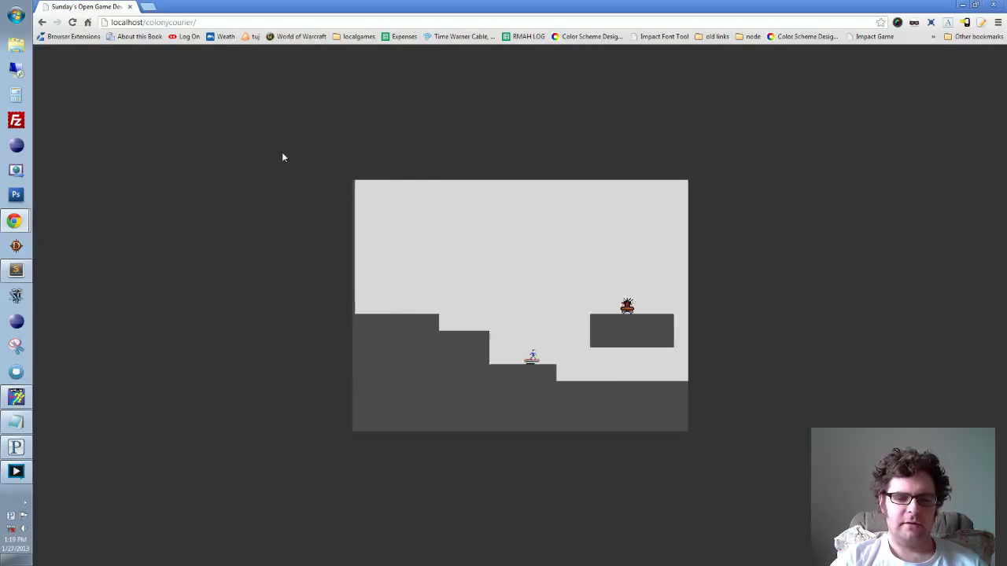
key("x")
key("Left")
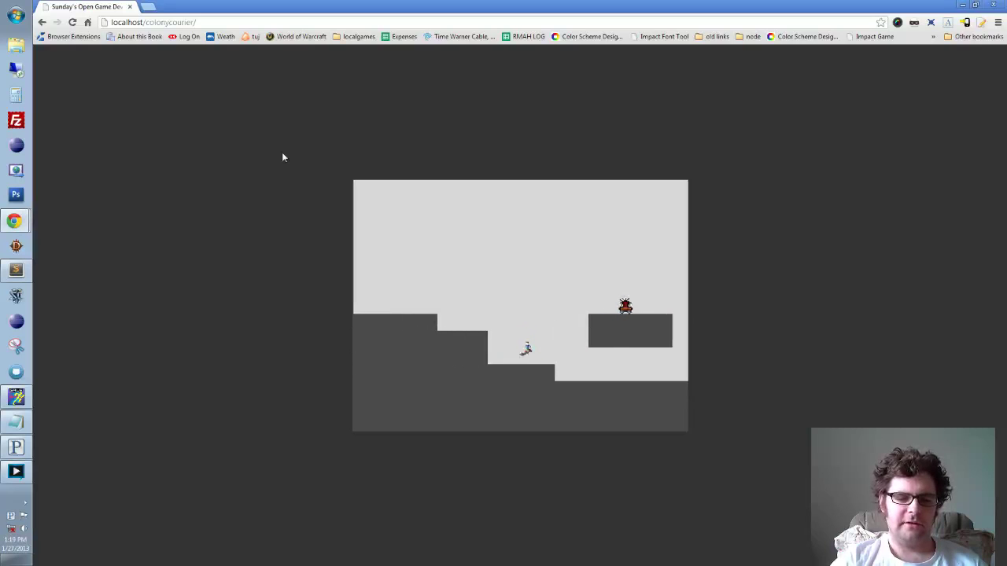
key("x")
key("Left")
key("Right")
key("Right")
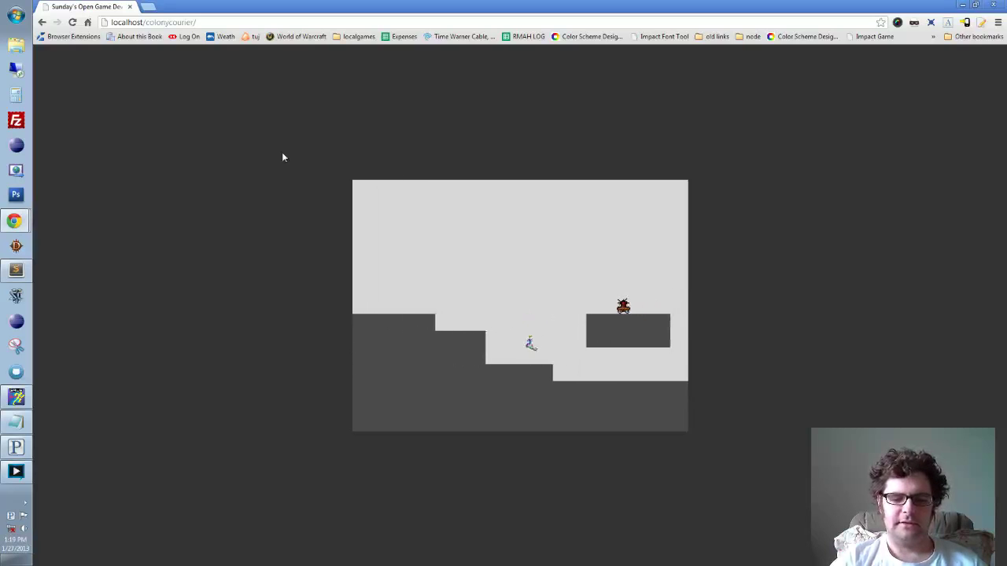
Ride and jump the player rightward up the stepped ground, past the creature on the small floating platform
key("x")
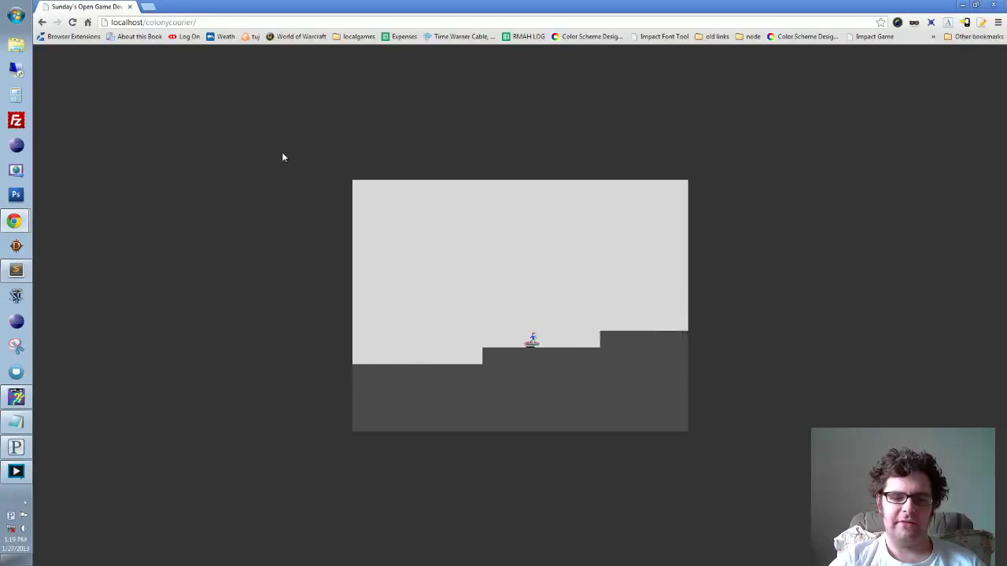
key("Right")
key("x")
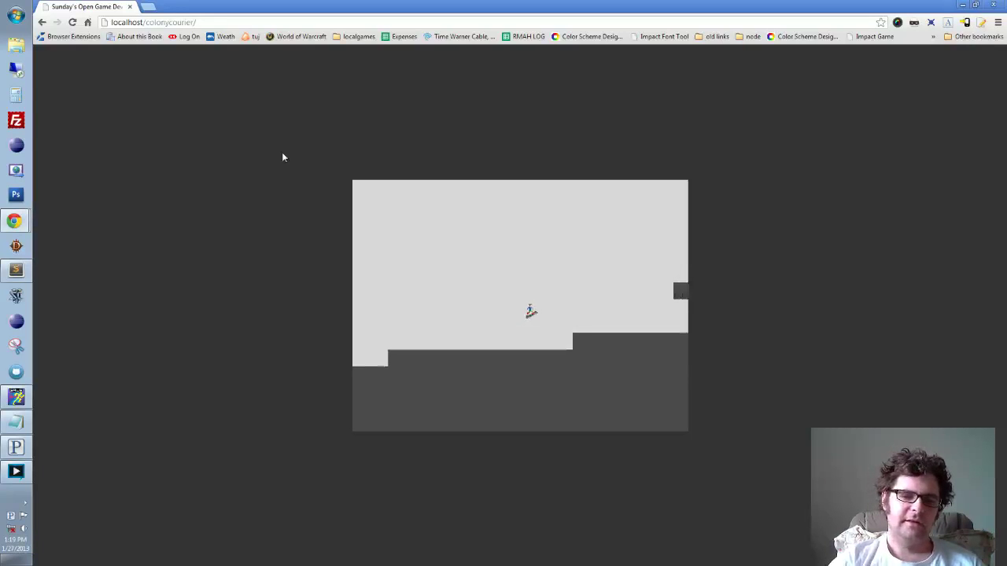
key("Right")
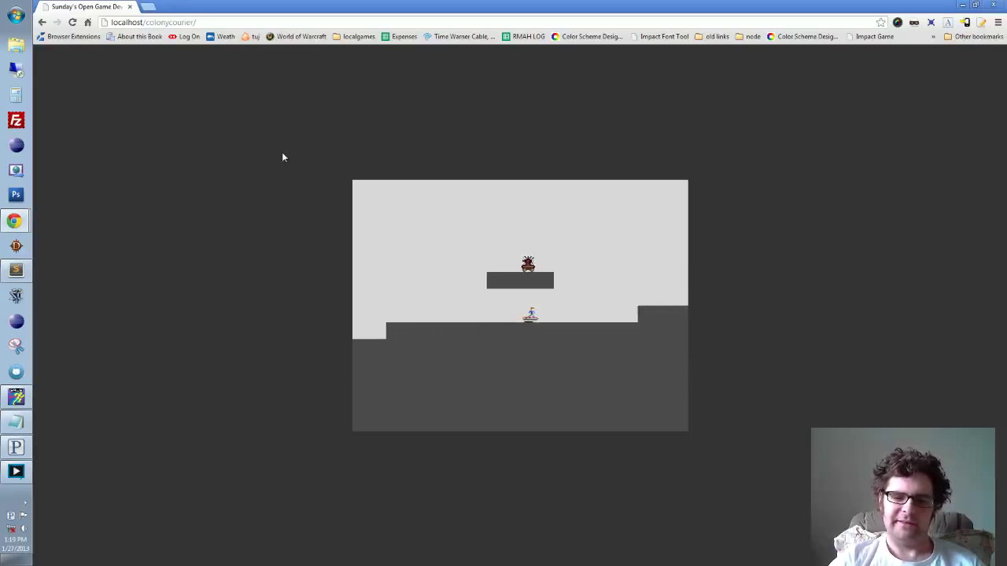
key("x")
key("Right")
key("x")
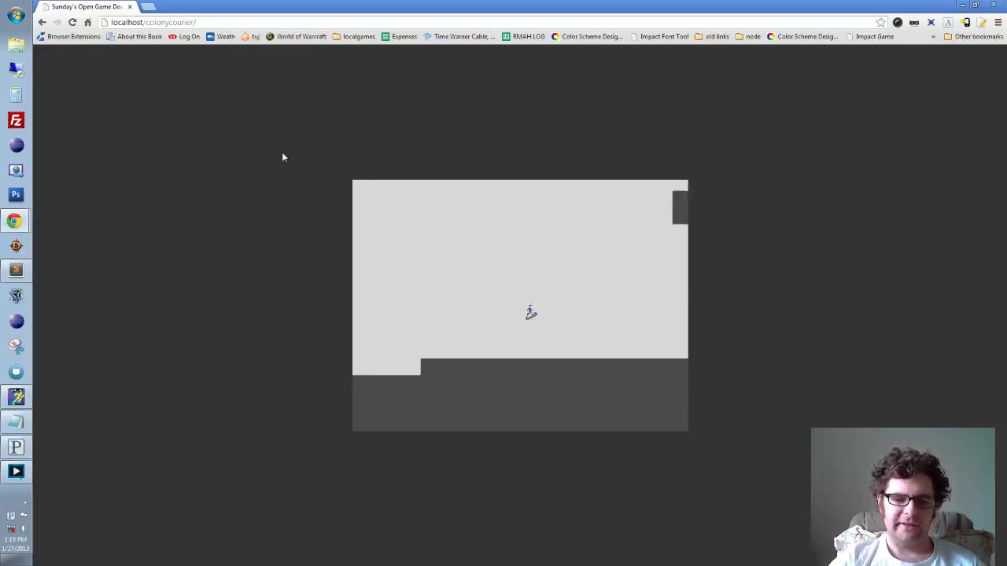
Turn the player around and jump leftward back toward the small floating platform to check the left-facing jump and fall animations
key("Left")
key("x")
key("Left")
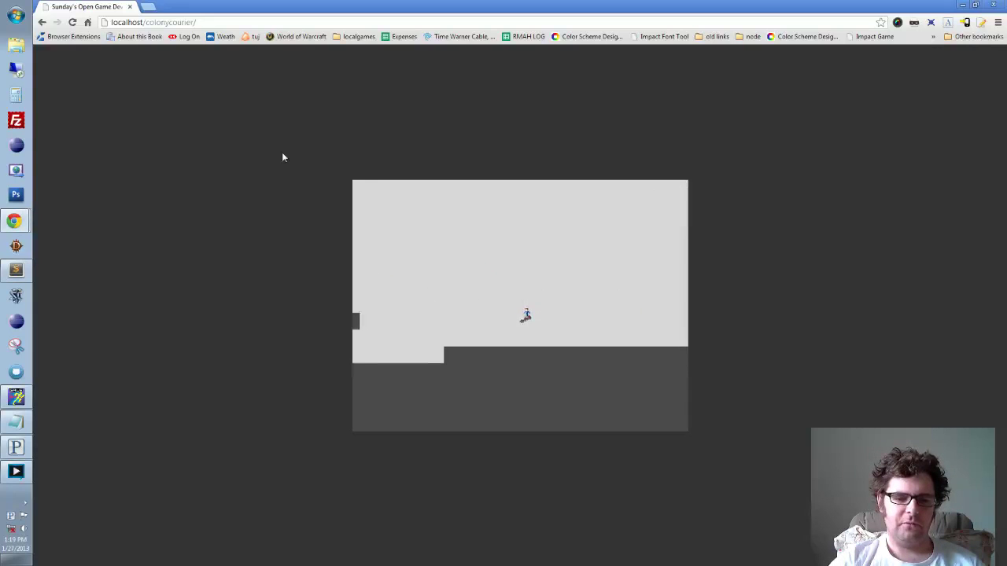
key("x")
key("Left")
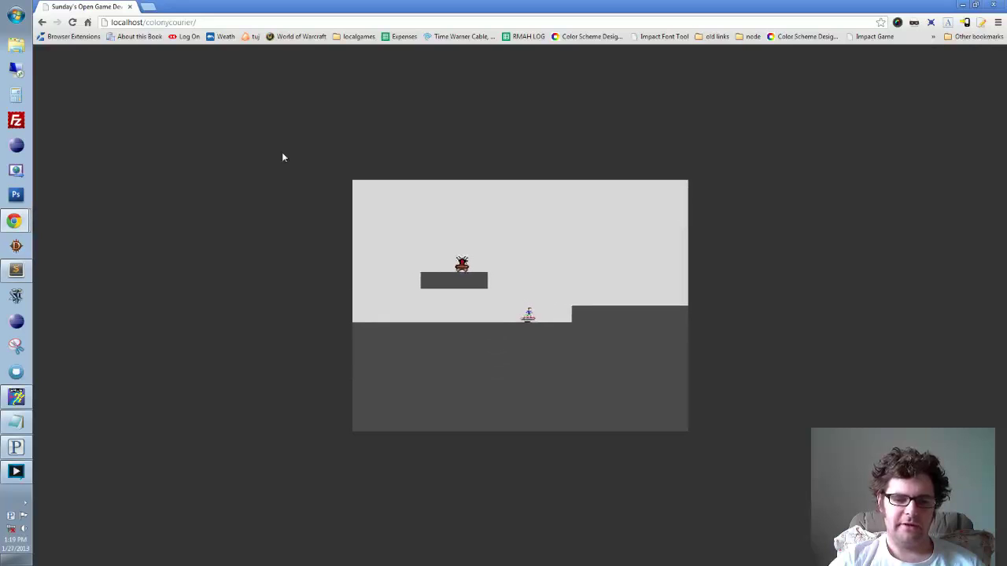
Ride and jump the player rightward over the creature on the ground, and jump back to its left side
key("Right")
key("Right")
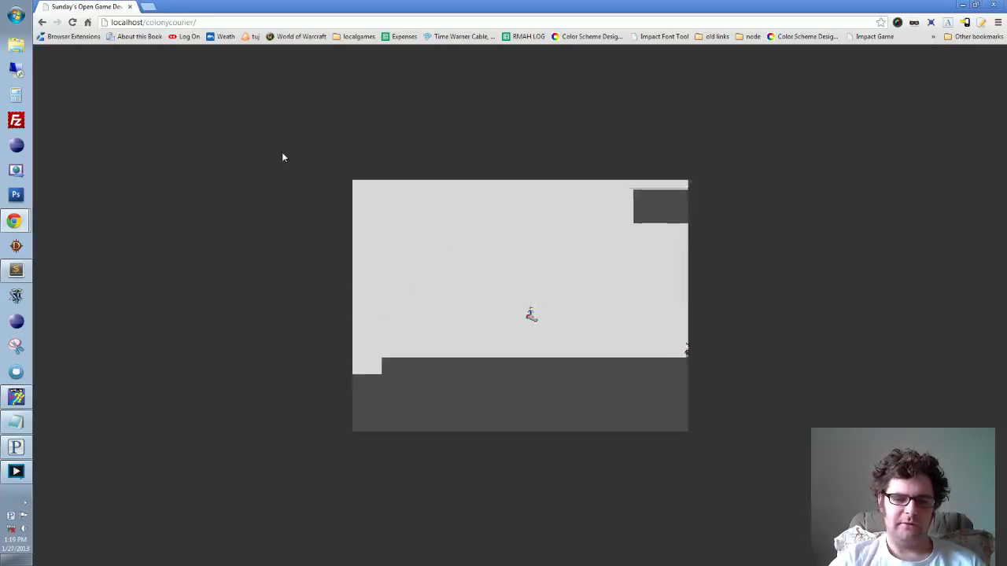
key("x")
key("Right")
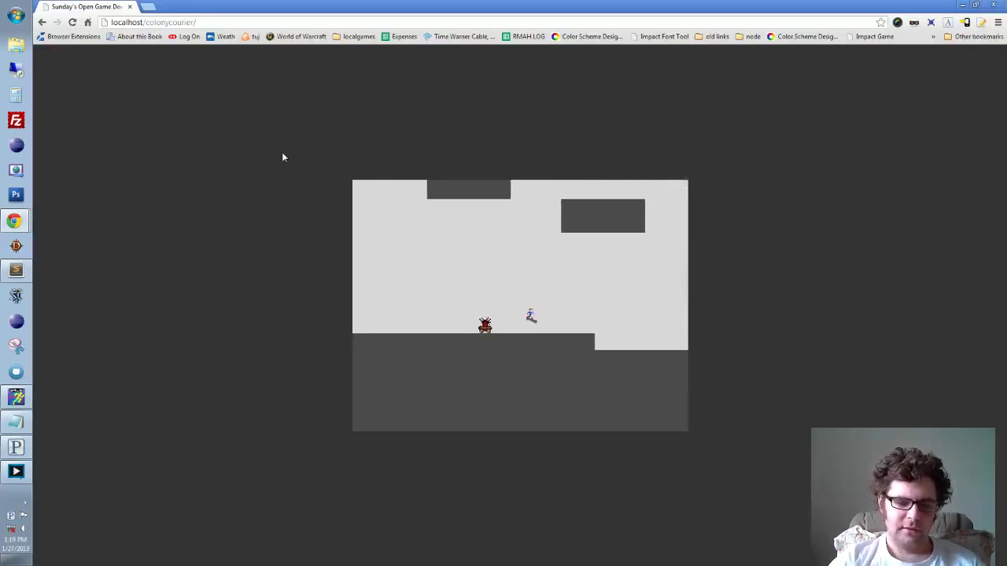
key("Left")
key("x")
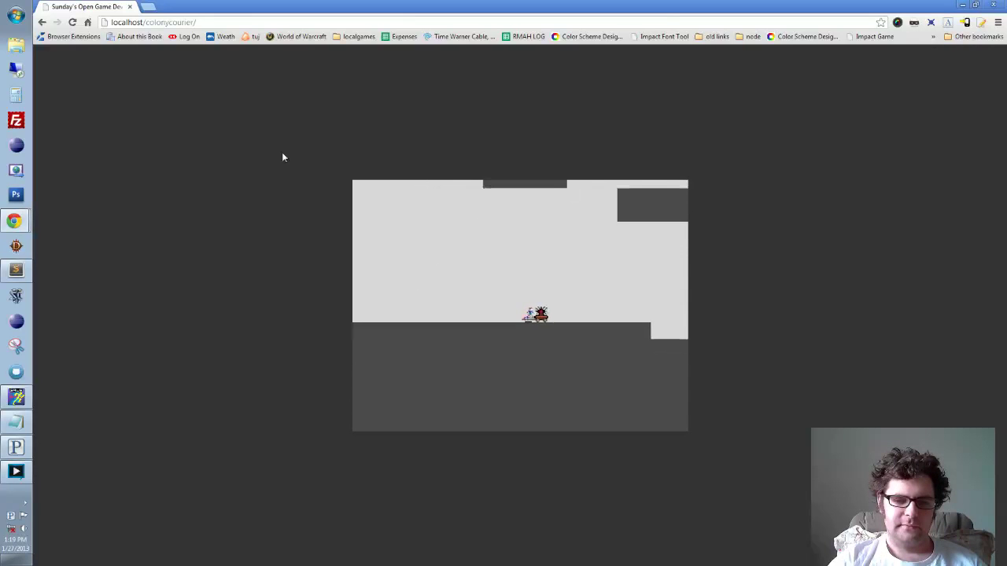
Move the player back and forth in short turns beside the creature on the ground to examine the left- and right-facing riding frames
key("Right")
key("Left")
key("Right")
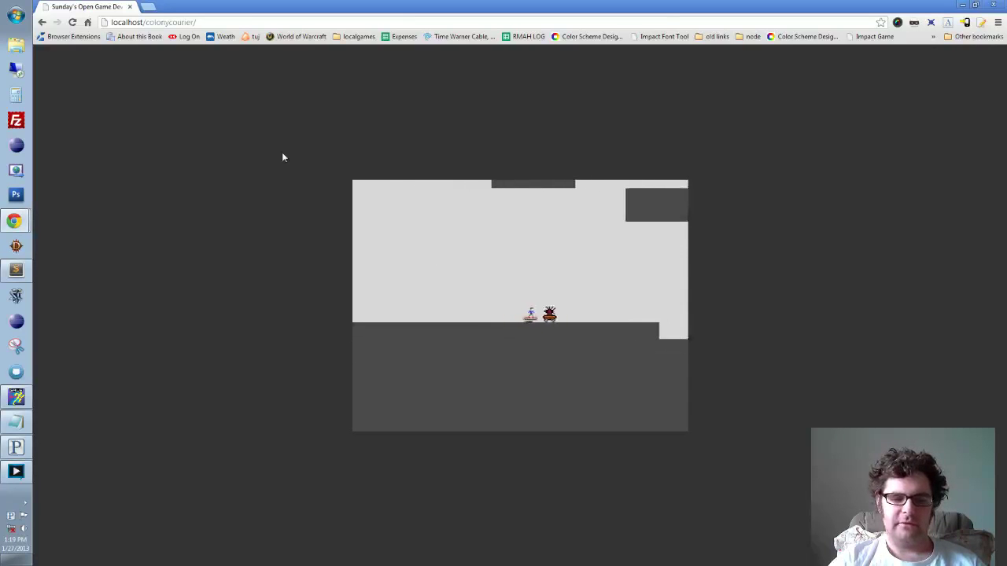
key("Left")
key("Right")
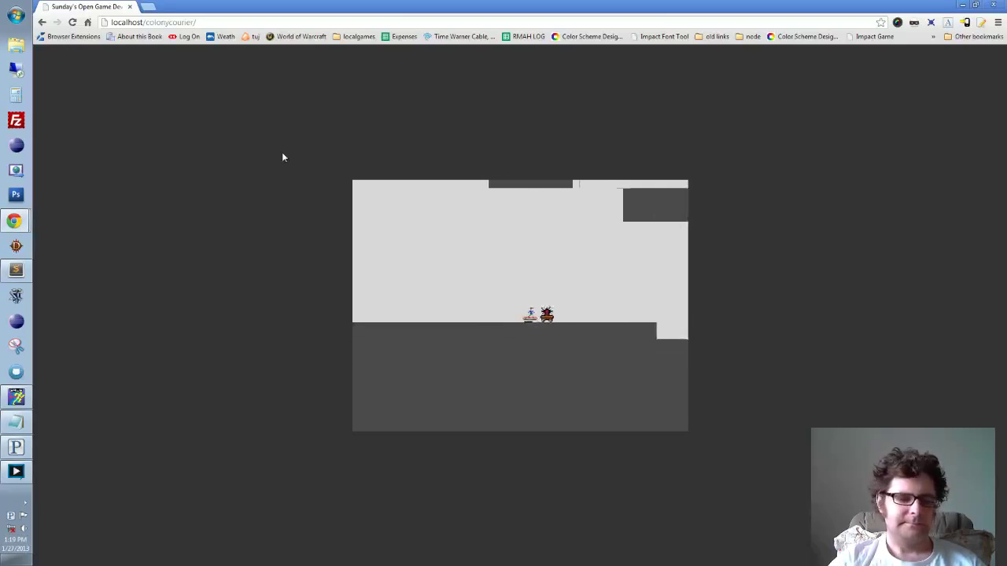
key("Left")
key("Right")
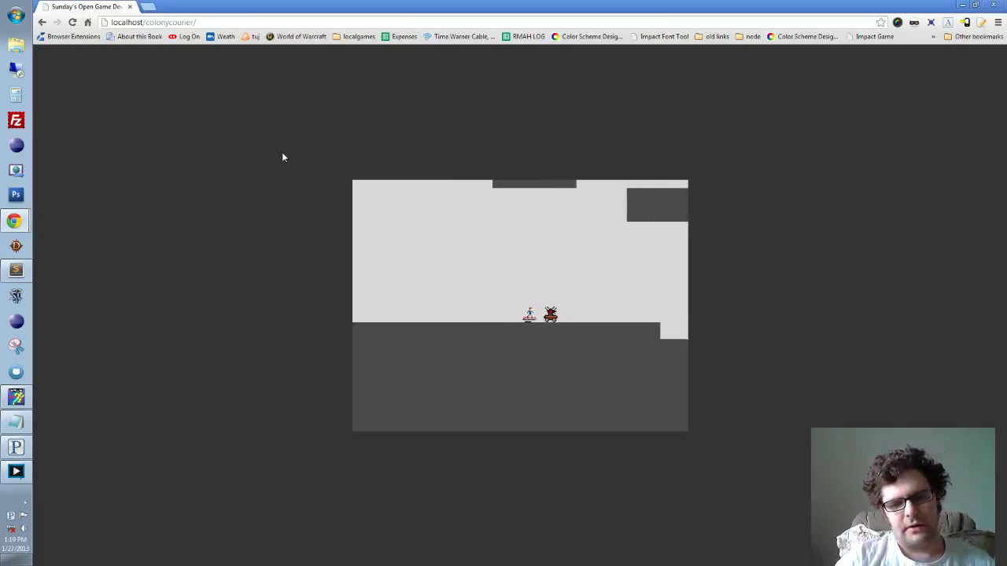